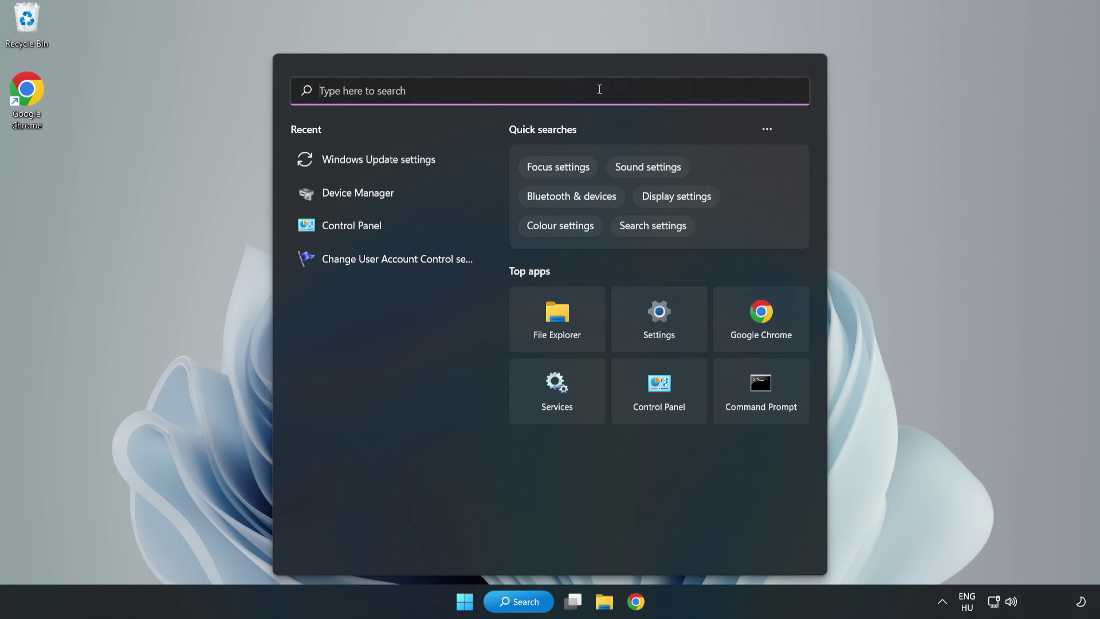
# - Find and open Device Manager and move its window to the middle of the desktop
pyautogui.write('device')
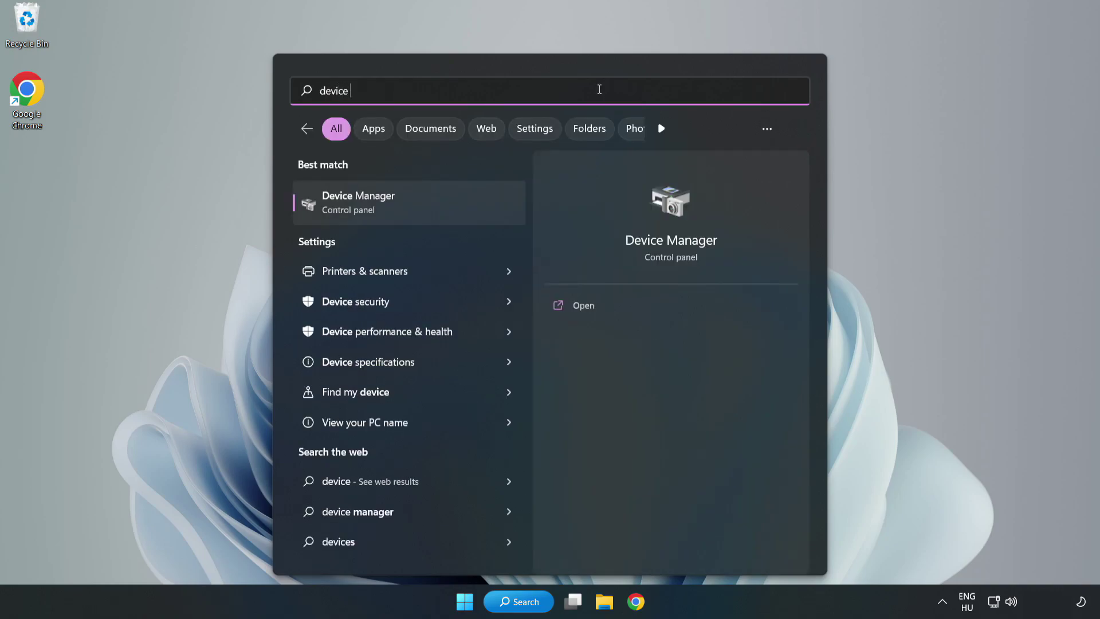
pyautogui.write(' manager')
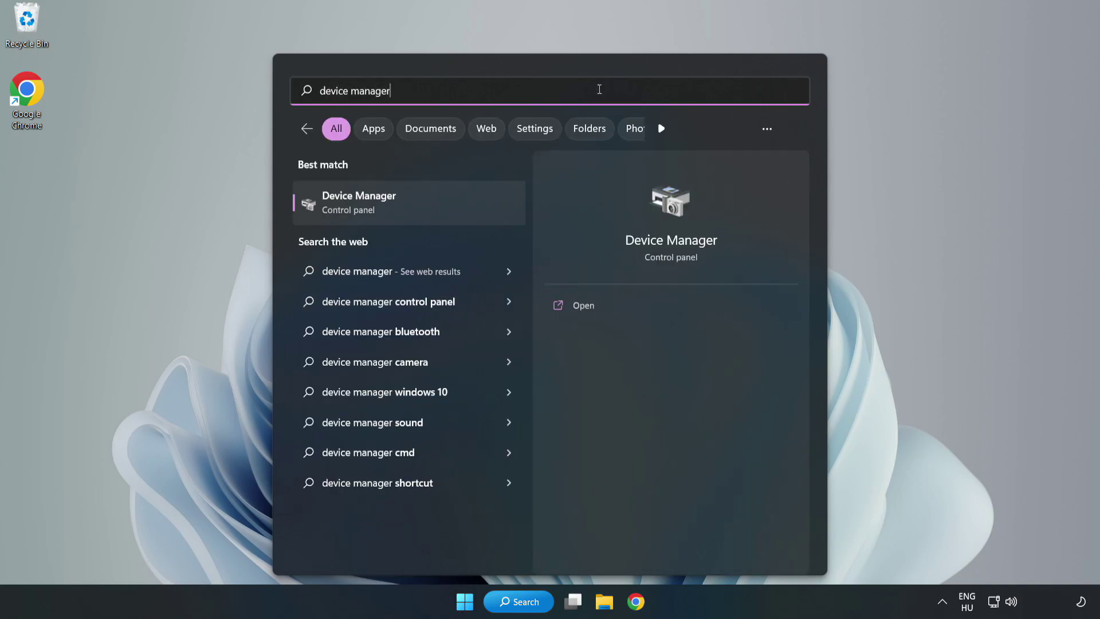
pyautogui.click(410, 213)
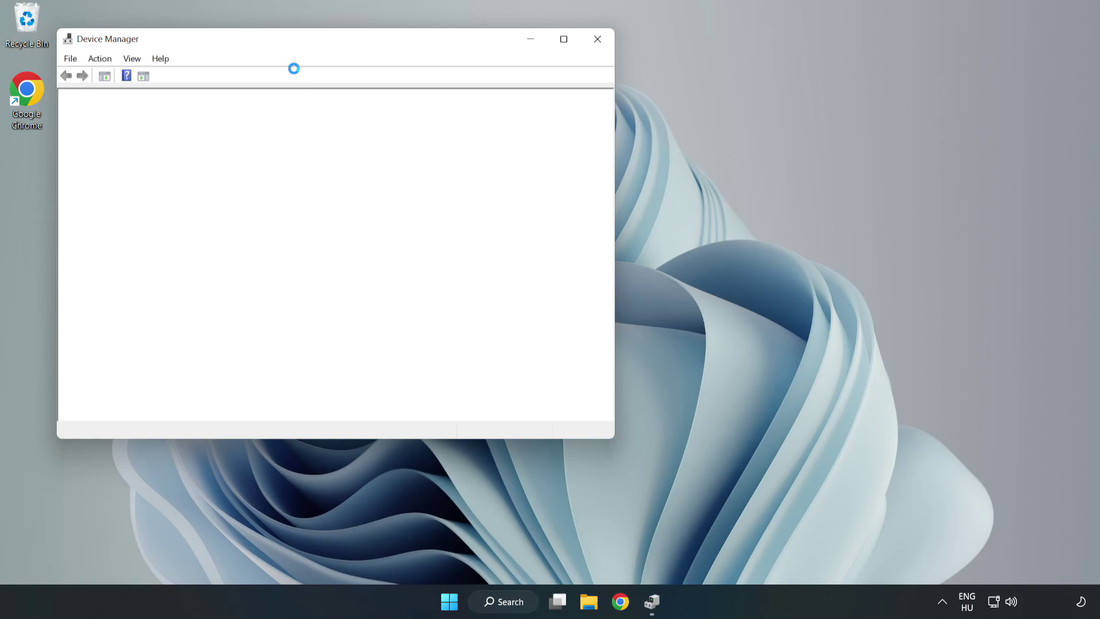
pyautogui.moveTo(295, 43); pyautogui.dragTo(491, 100)
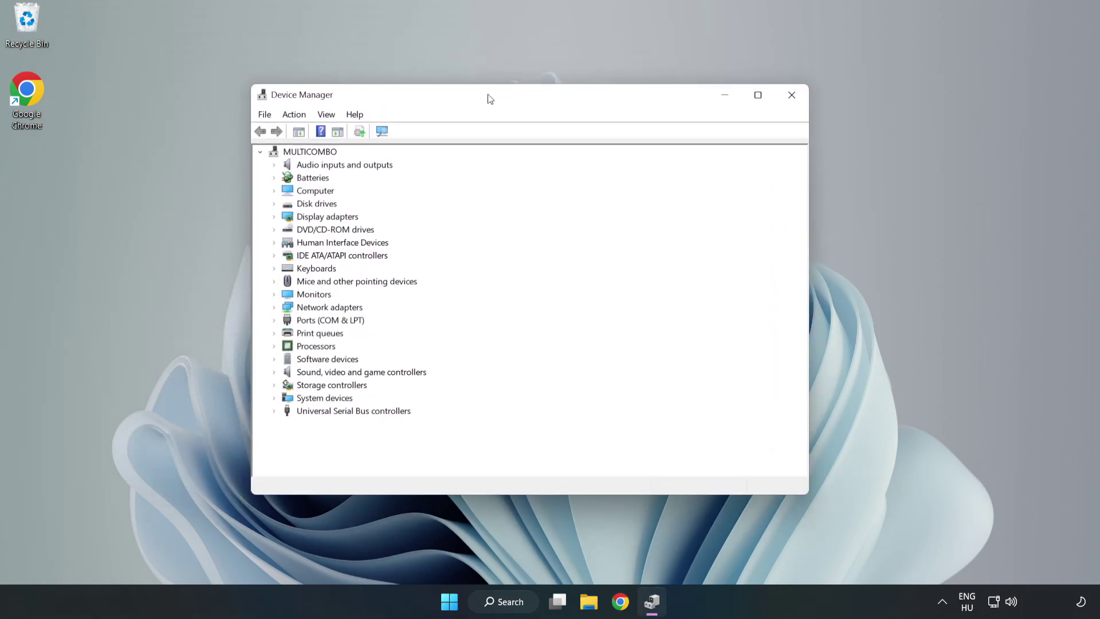
# - Run an automatic driver update for the VMware SVGA 3D display adapter and close Device Manager
pyautogui.click(296, 218)
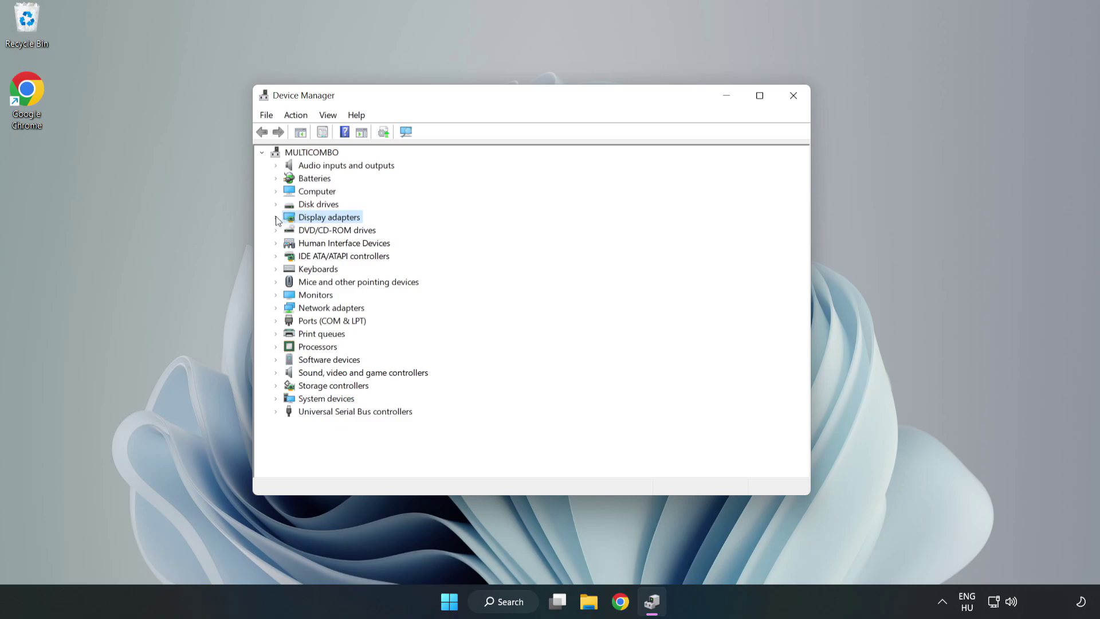
pyautogui.click(276, 218)
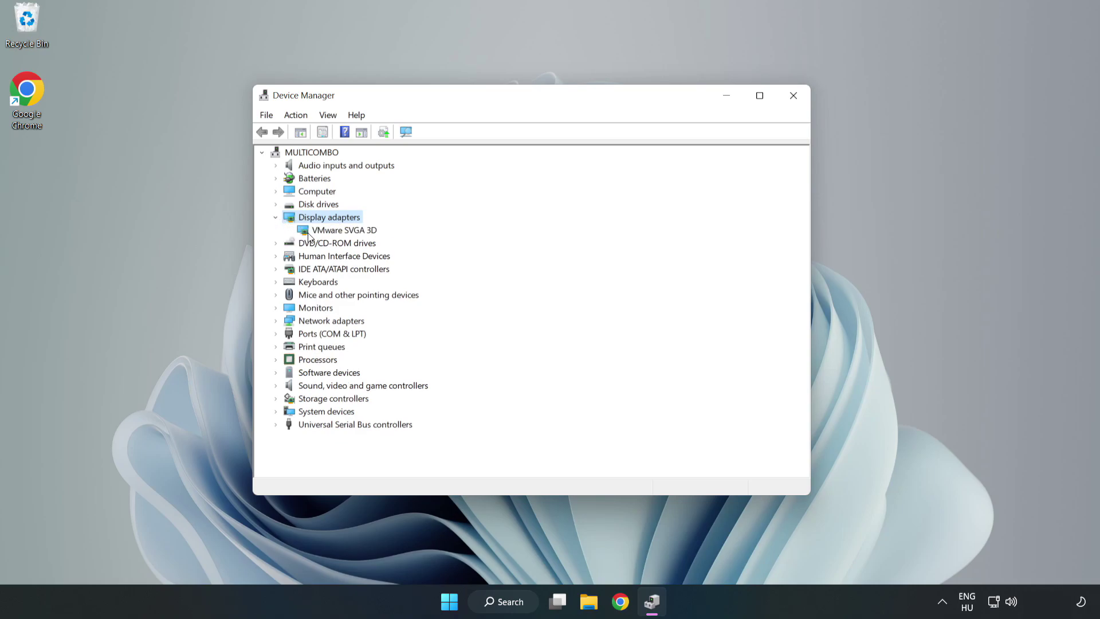
pyautogui.click(281, 235)
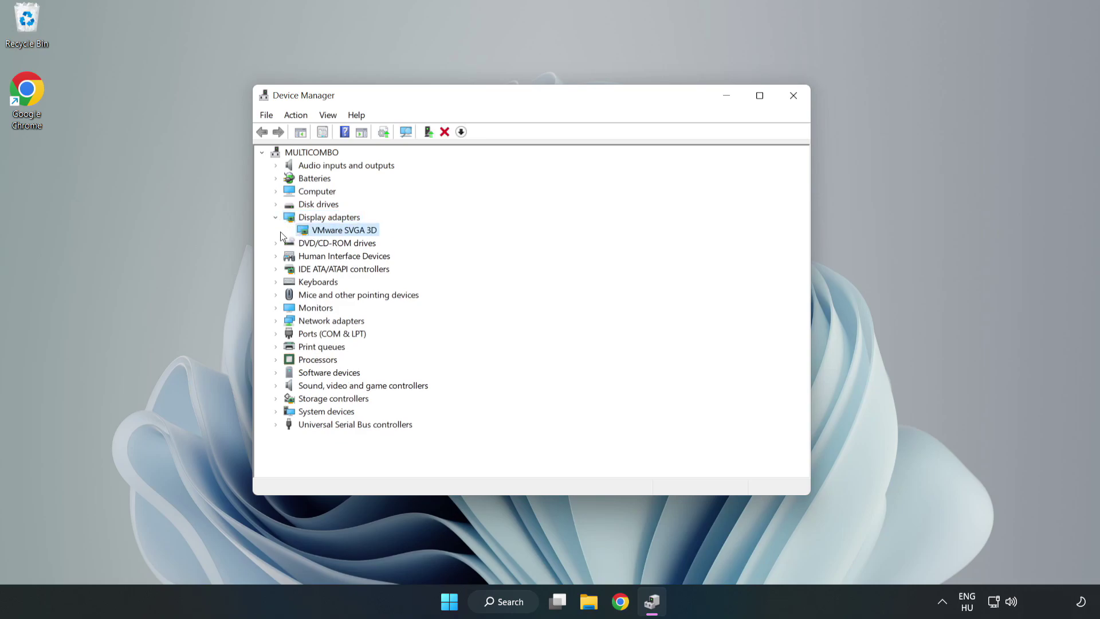
pyautogui.rightClick(343, 235)
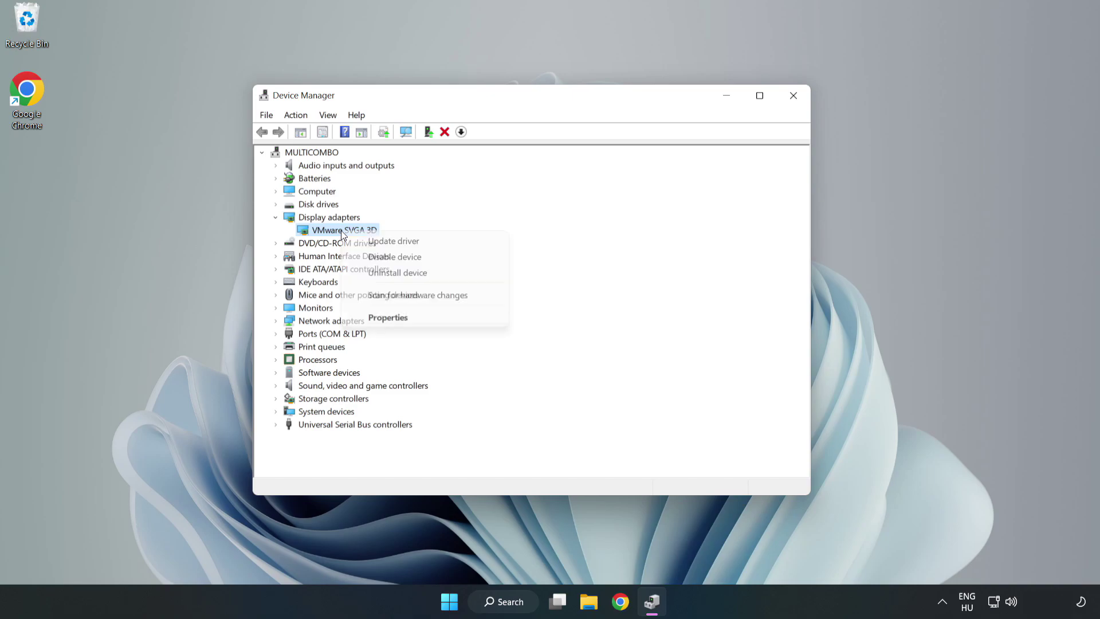
pyautogui.click(427, 246)
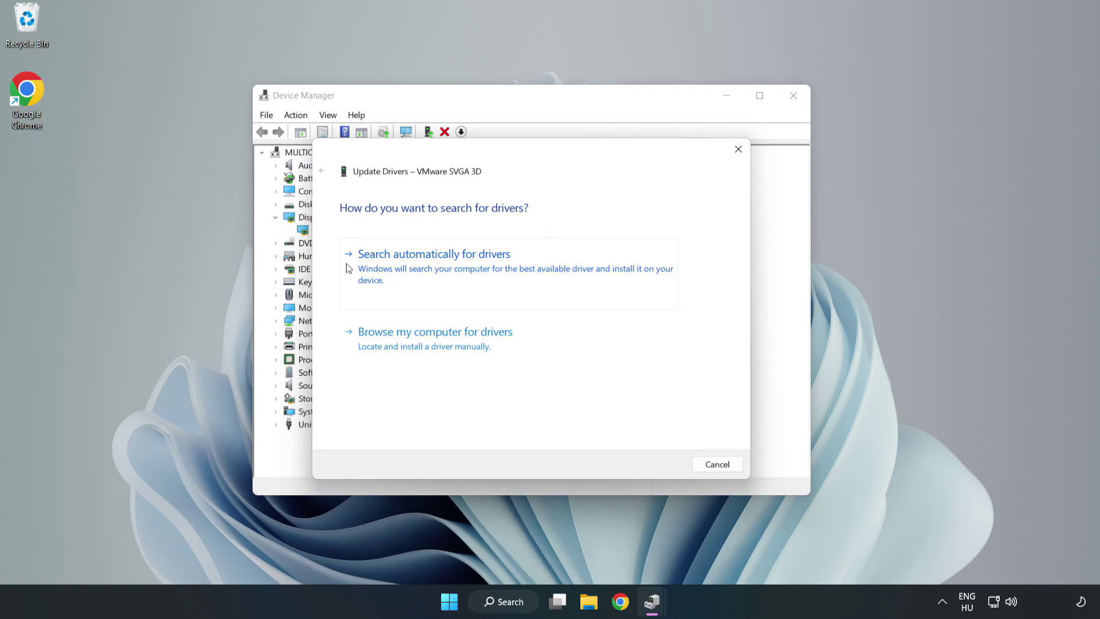
pyautogui.click(438, 268)
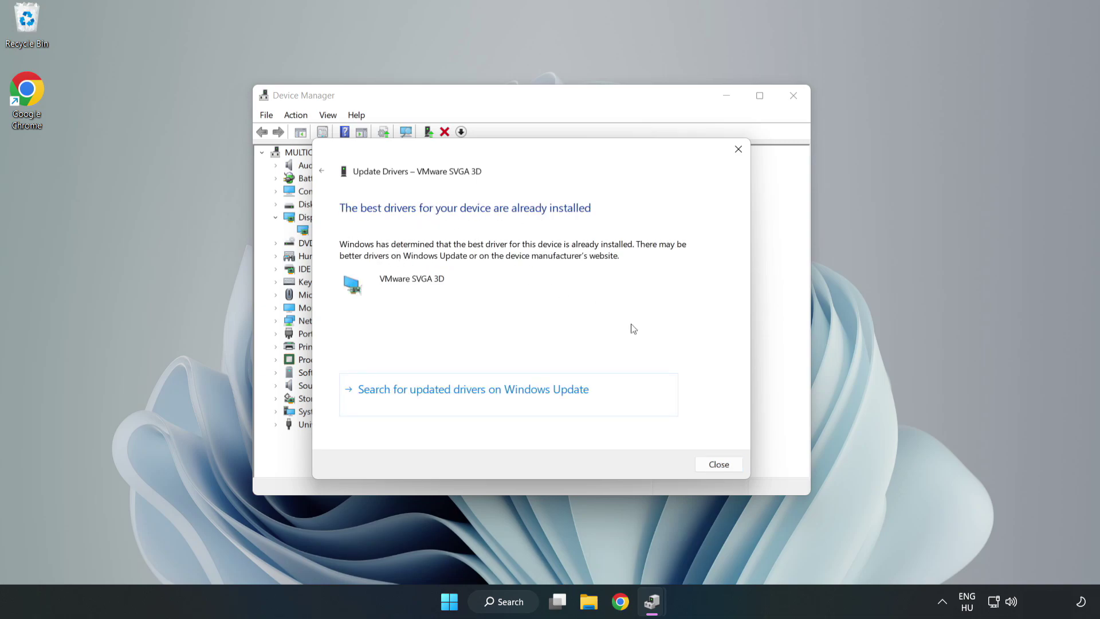
pyautogui.click(718, 465)
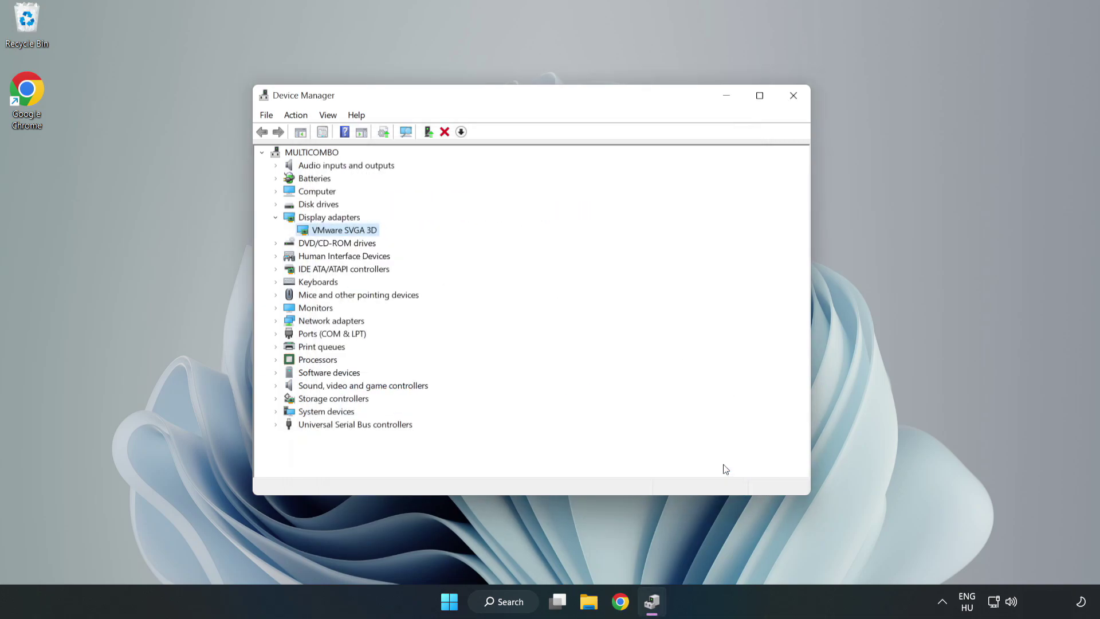
pyautogui.click(795, 97)
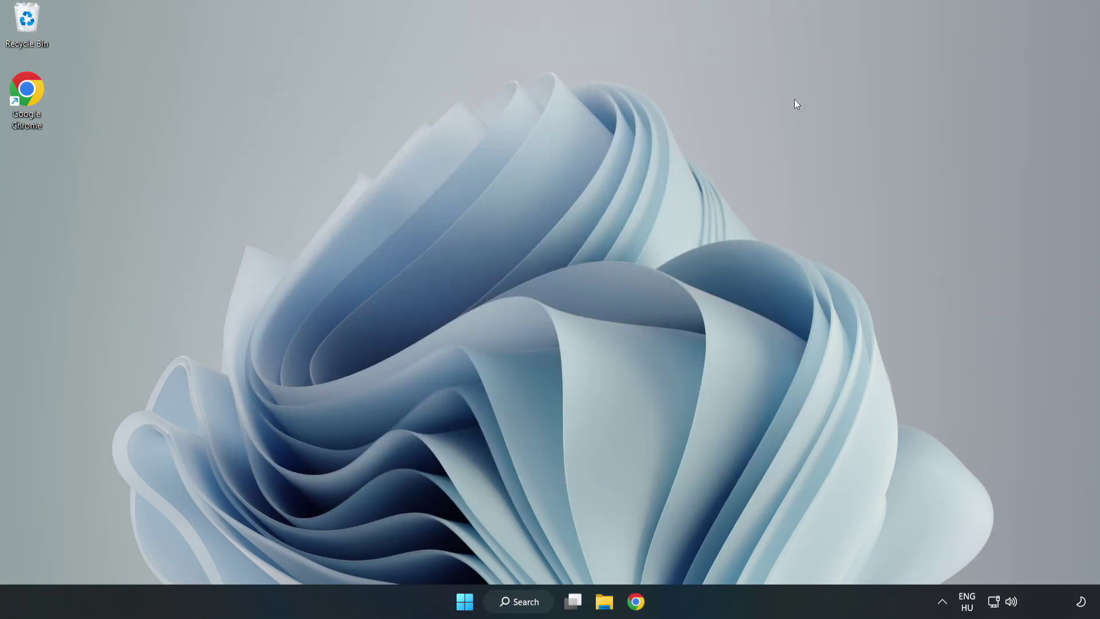
# - Open the Windows Update settings, check for updates, and close Settings
pyautogui.click(521, 603)
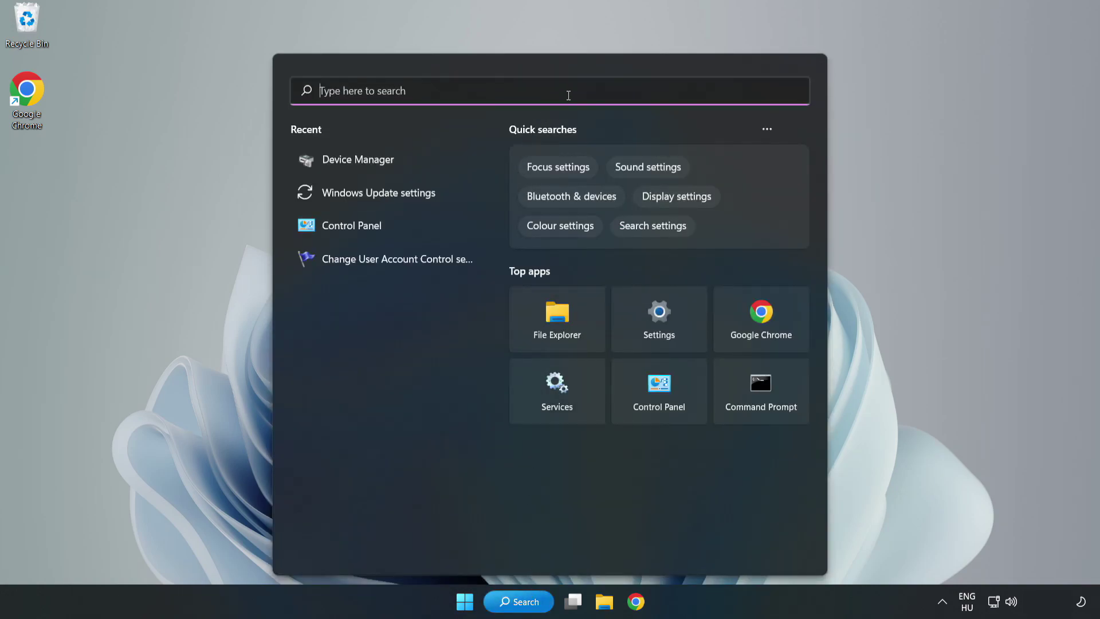
pyautogui.write('updates')
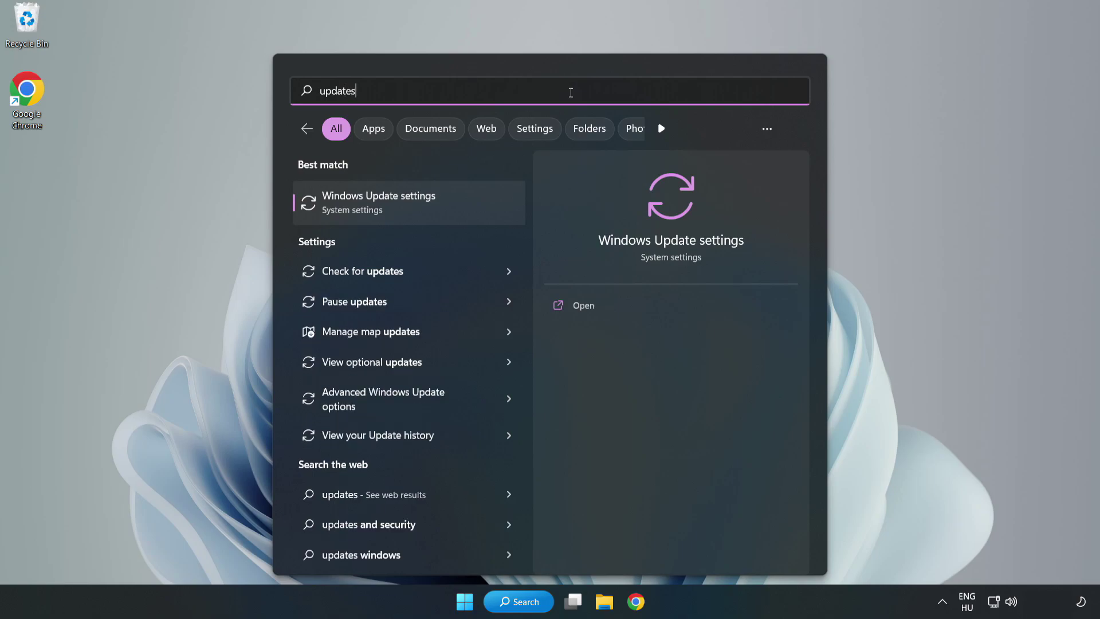
pyautogui.click(392, 207)
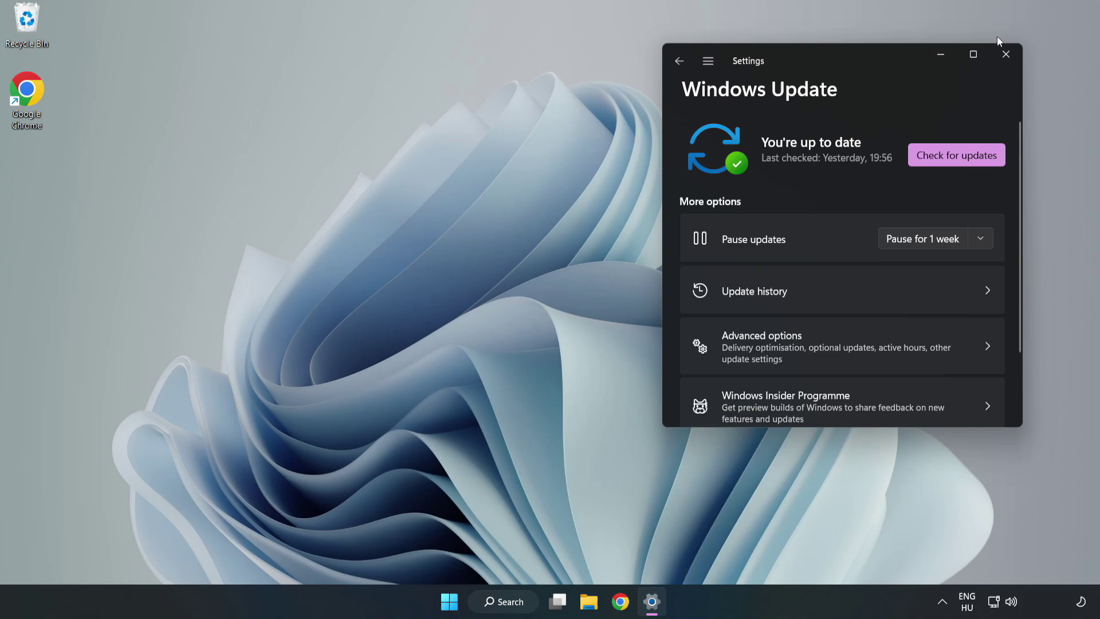
pyautogui.click(975, 55)
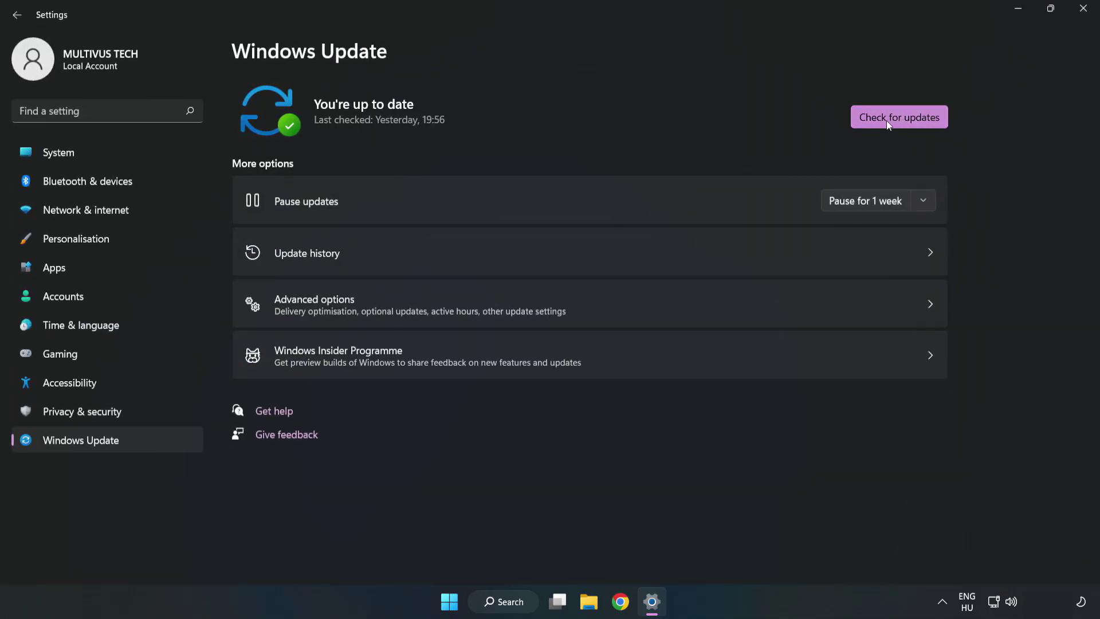
pyautogui.click(903, 119)
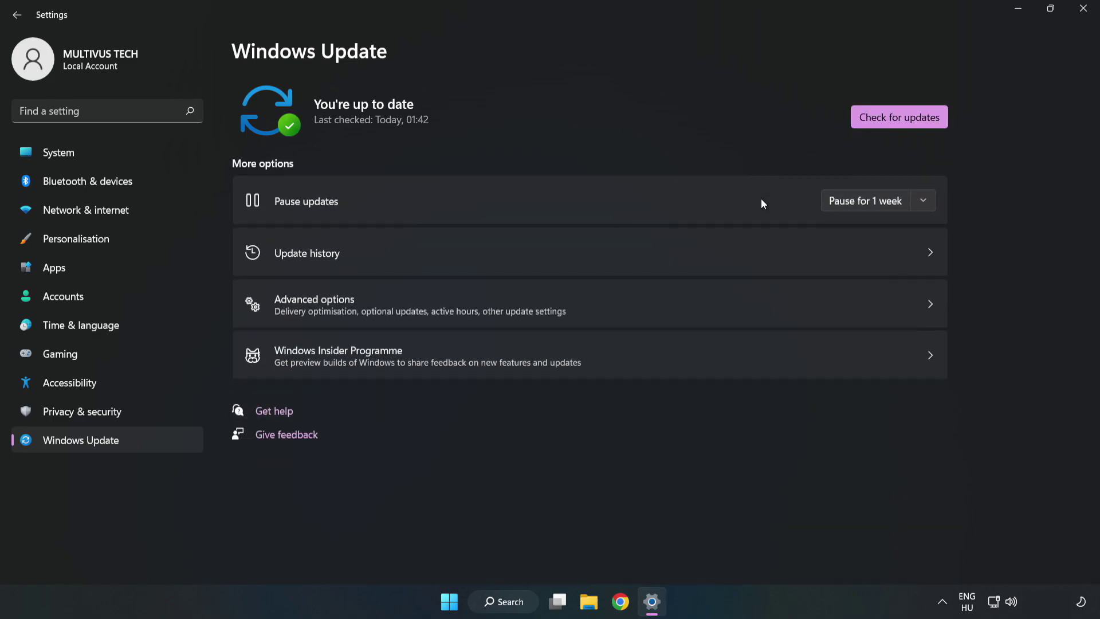
pyautogui.click(1084, 10)
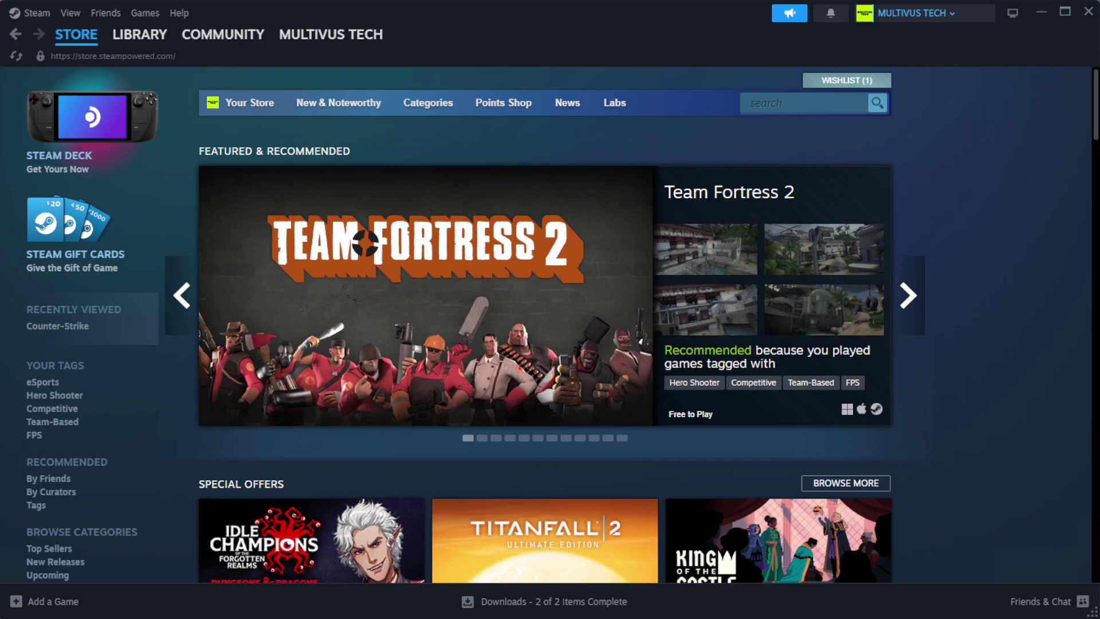
# - In the Steam library, verify the integrity of the game files for YOUR NOT WORKING GAME from its properties
pyautogui.moveTo(131, 44)
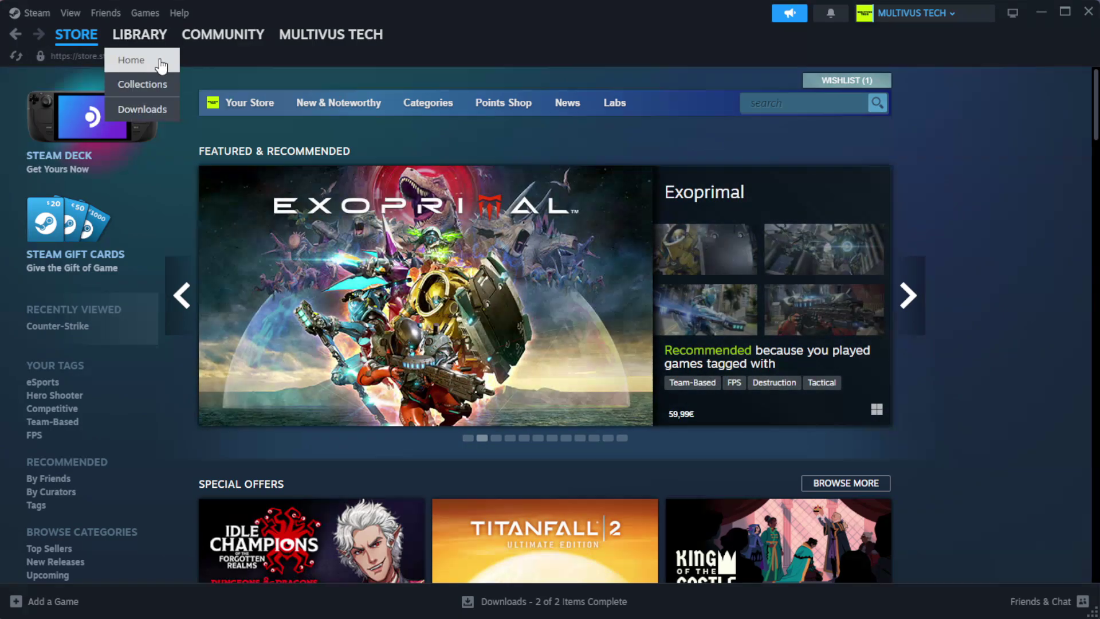
pyautogui.click(159, 60)
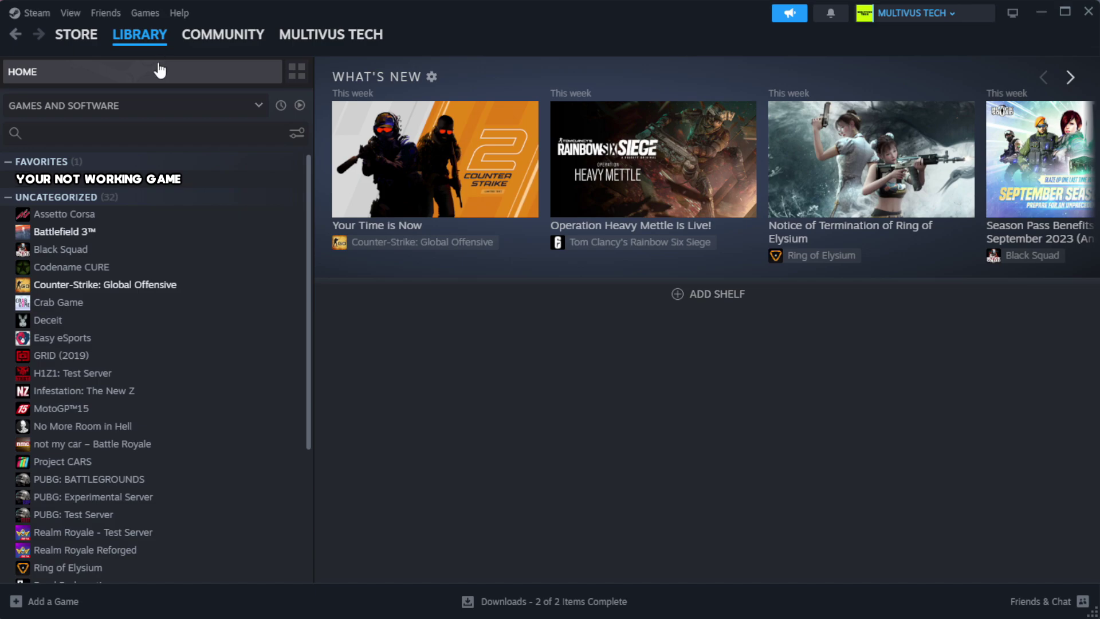
pyautogui.rightClick(270, 182)
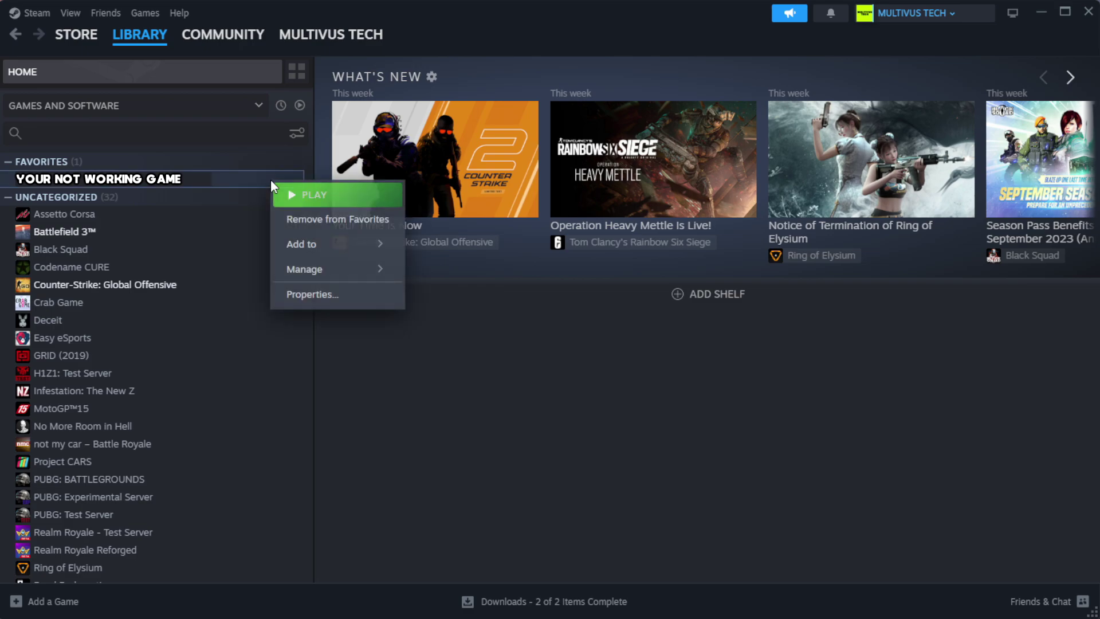
pyautogui.click(349, 298)
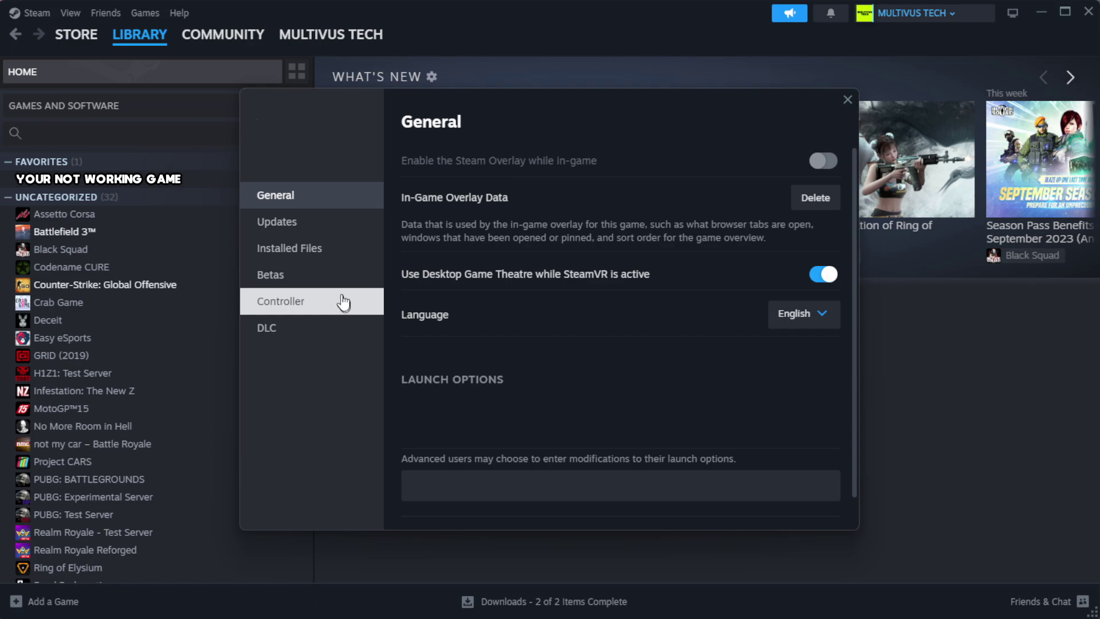
pyautogui.click(362, 261)
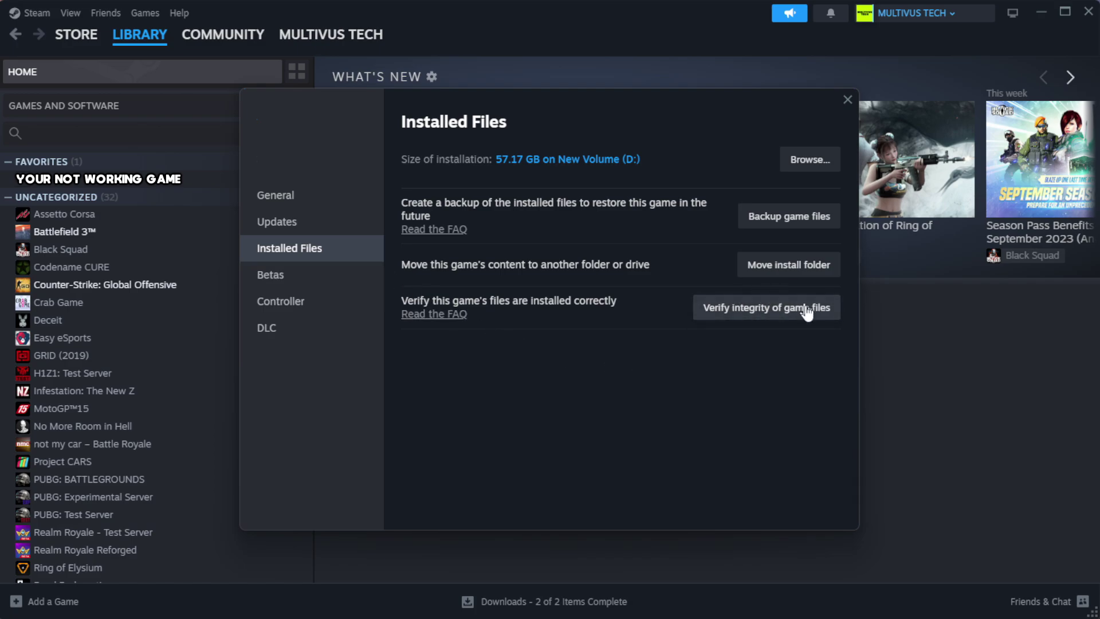
pyautogui.click(773, 320)
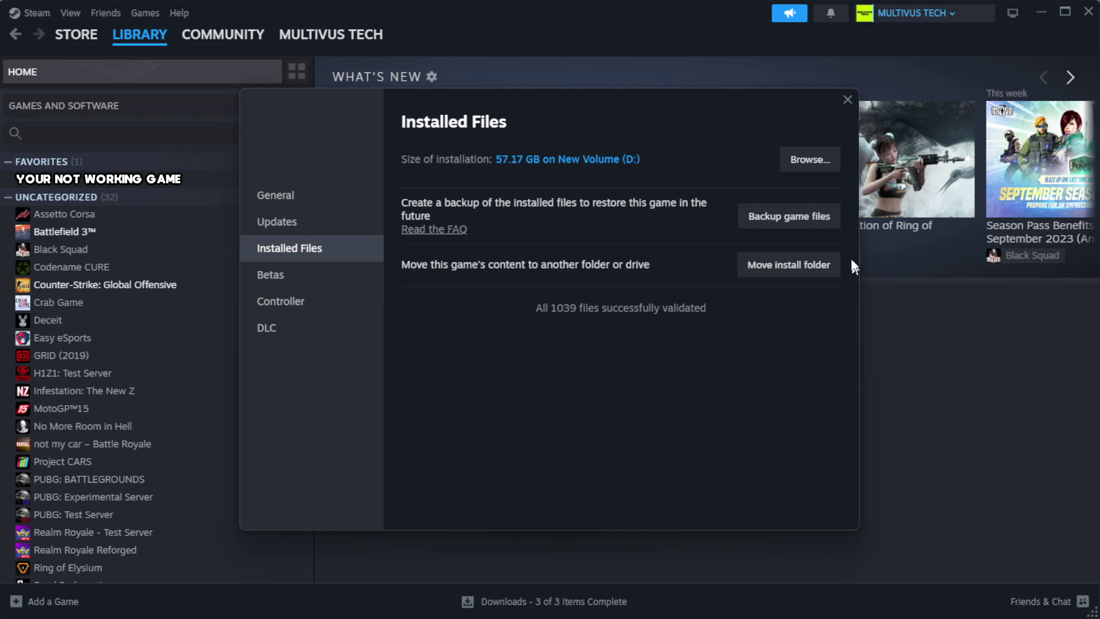
# - Browse to the game's installation folder and open the properties of the YOUR NOT WORKING GAME shortcut
pyautogui.click(810, 159)
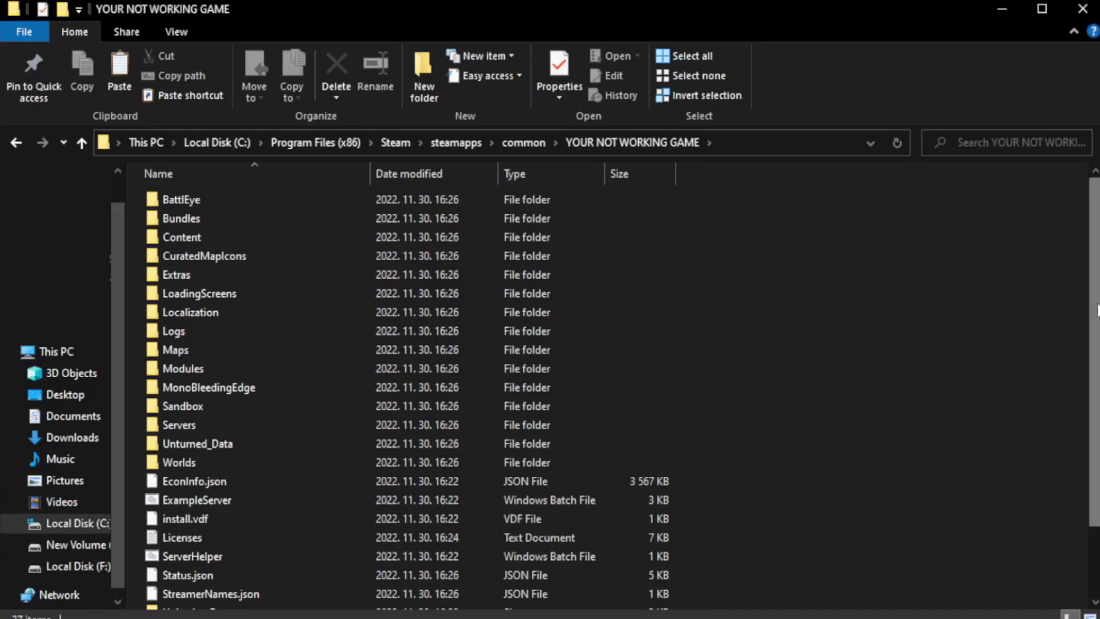
pyautogui.scroll(-2, 1097, 310)
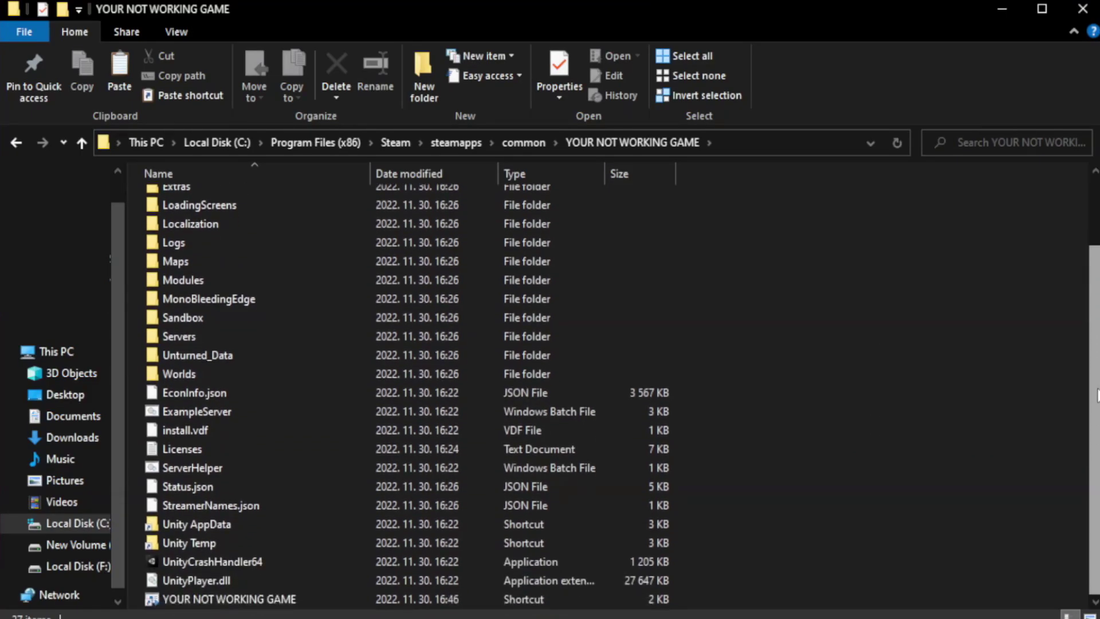
pyautogui.click(542, 602)
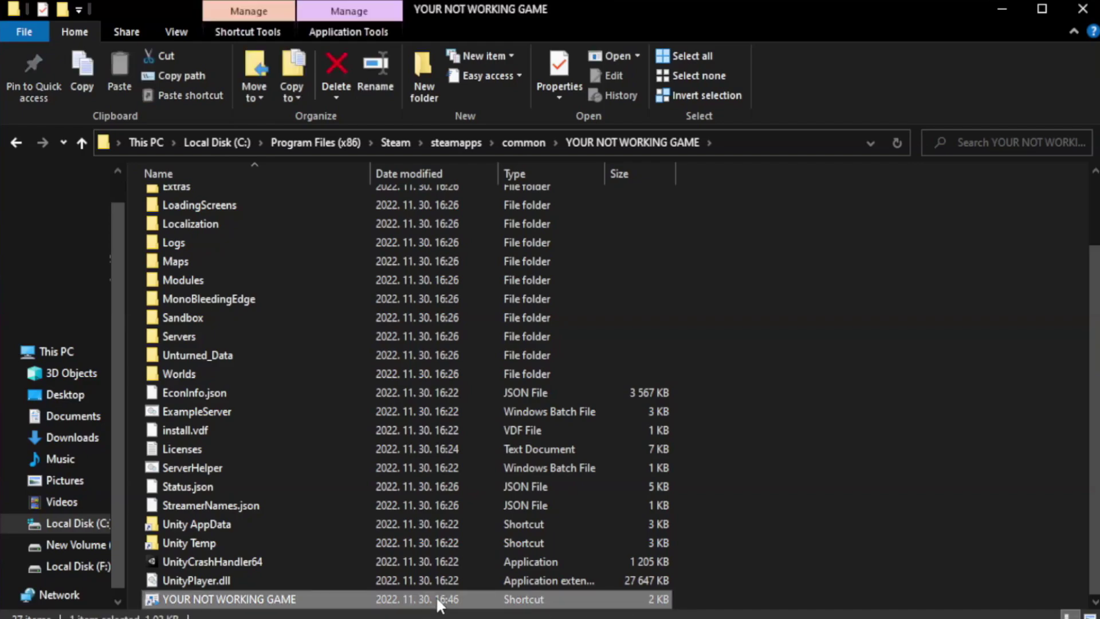
pyautogui.rightClick(368, 600)
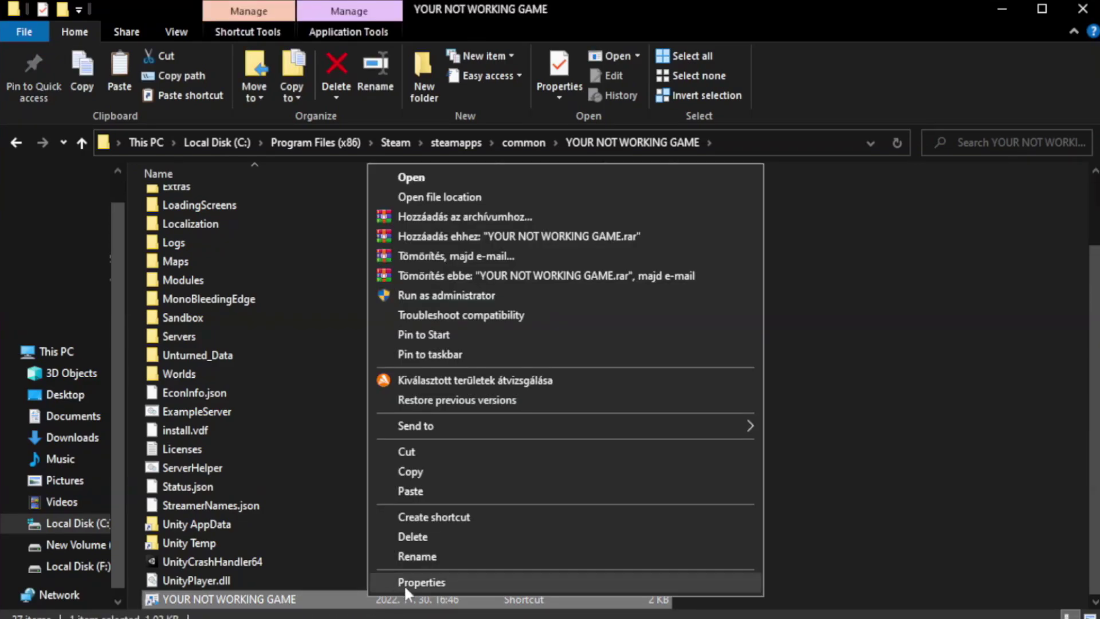
pyautogui.click(561, 582)
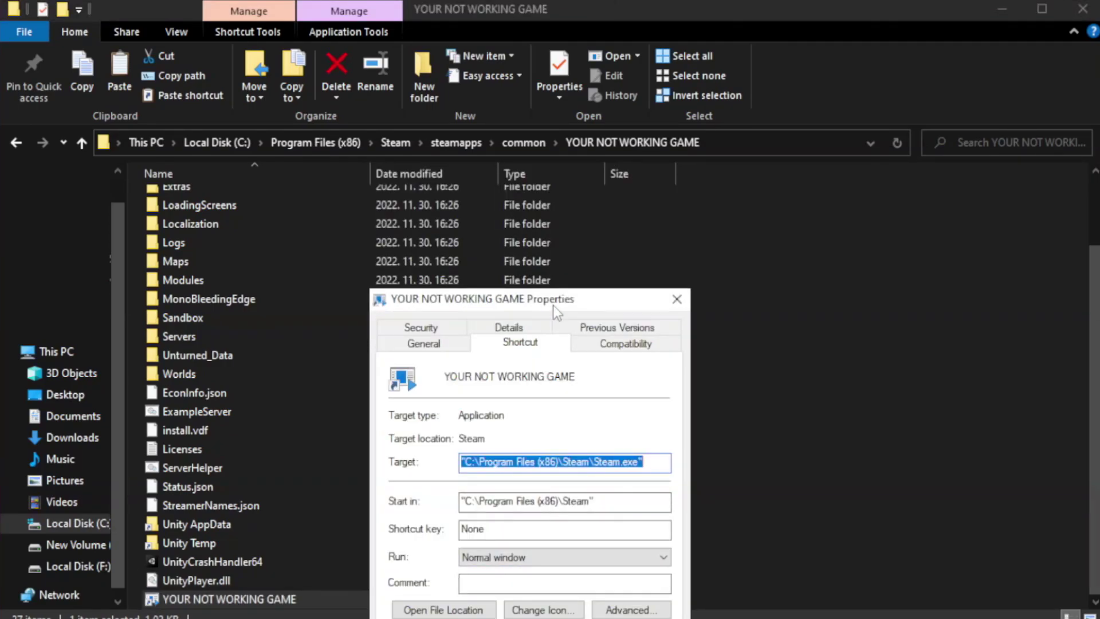
pyautogui.moveTo(552, 305); pyautogui.dragTo(552, 113)
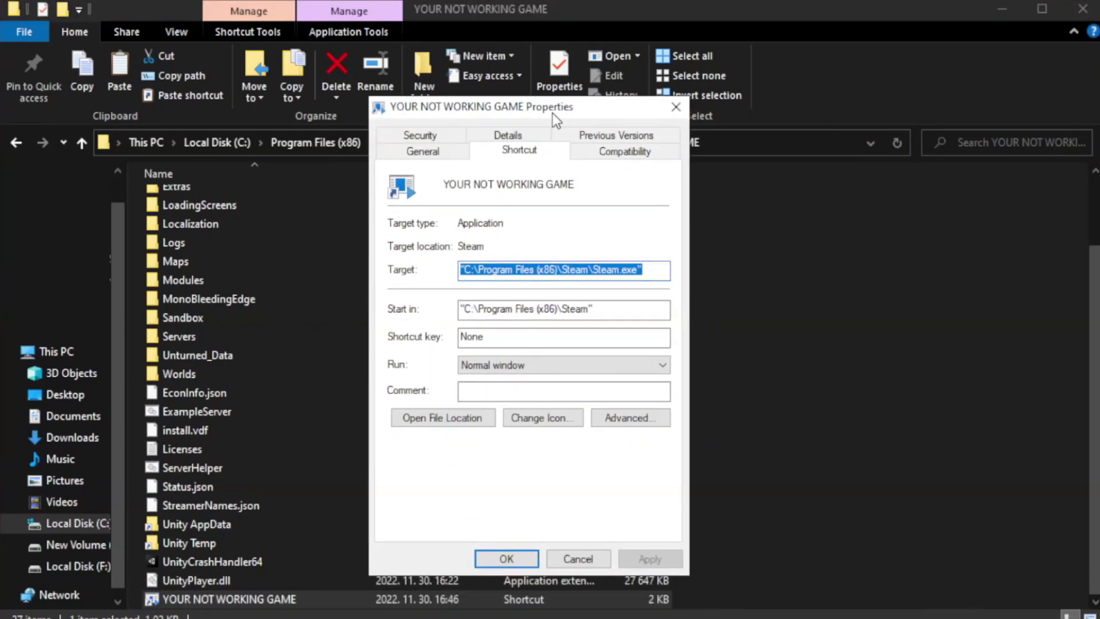
# - Enable compatibility mode for Windows 8, disable fullscreen optimizations, set the program to run as administrator, and apply the settings
pyautogui.click(622, 162)
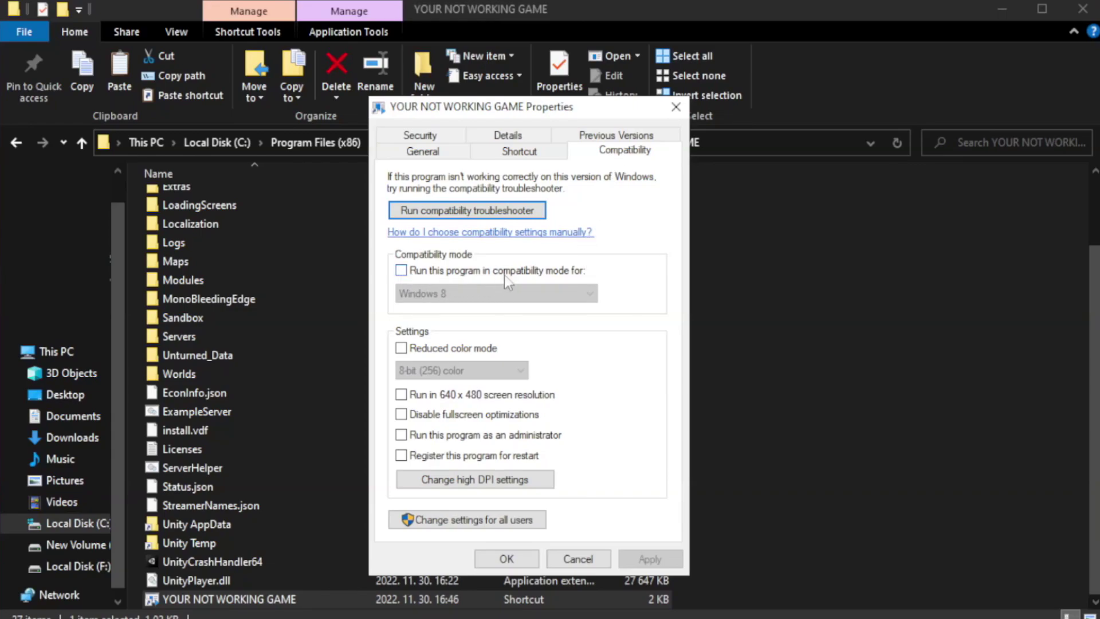
pyautogui.click(445, 275)
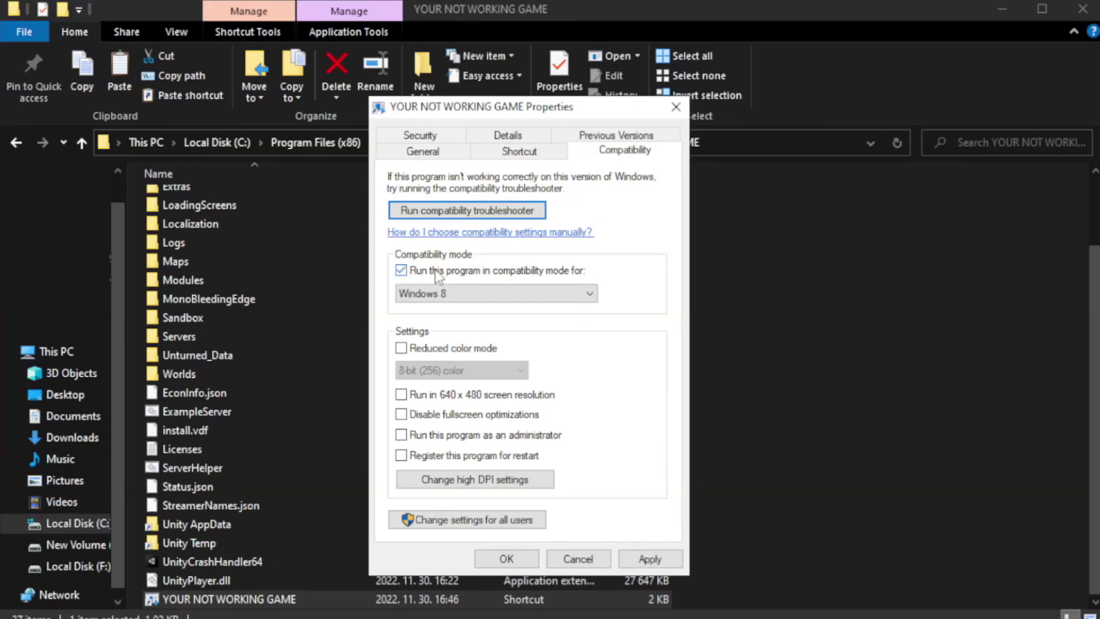
pyautogui.click(447, 294)
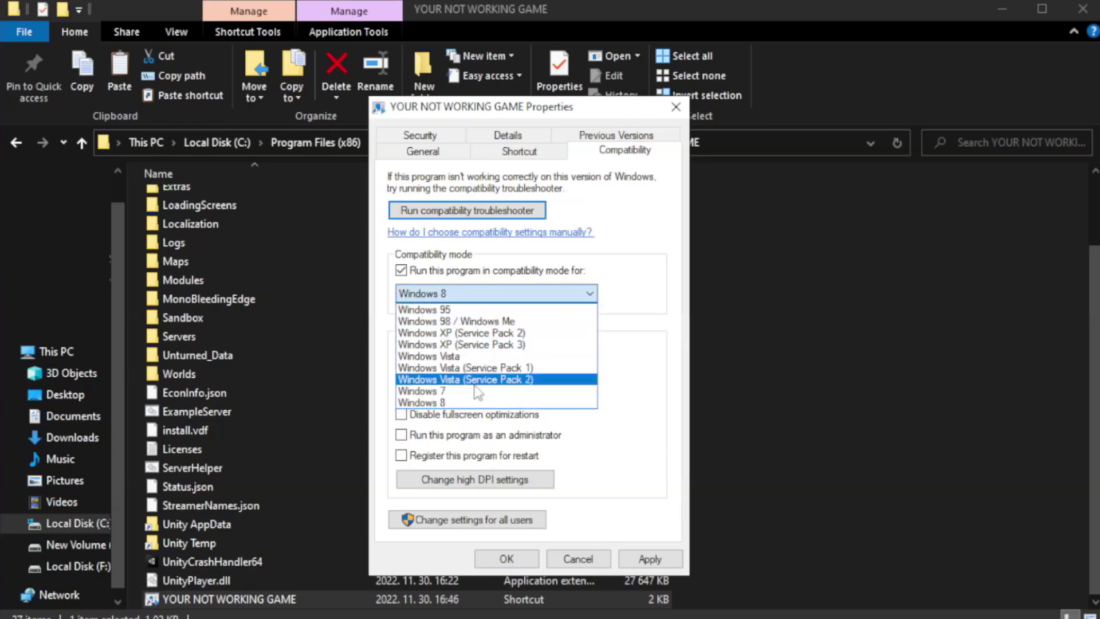
pyautogui.click(466, 403)
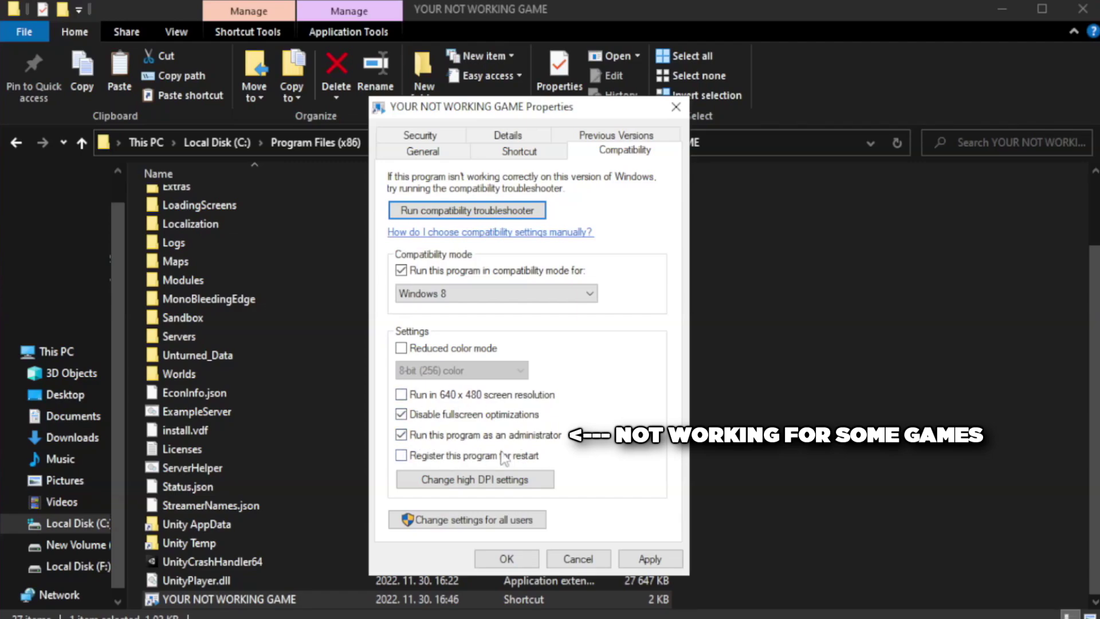
pyautogui.click(653, 559)
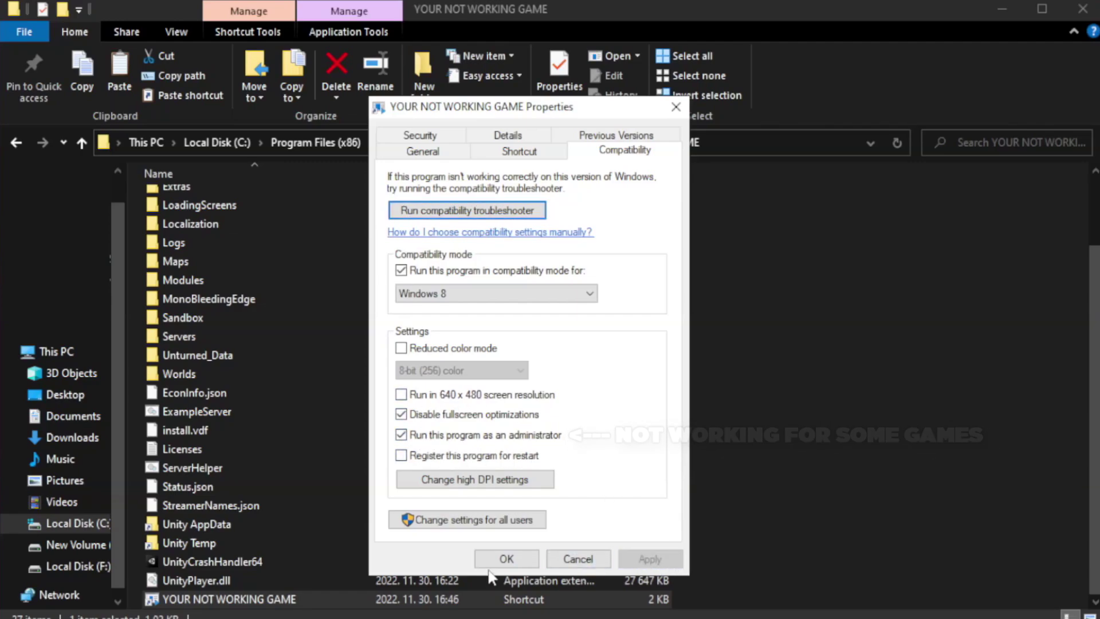
# - Accept the YOUR NOT WORKING GAME shortcut's properties and close its folder window
pyautogui.click(505, 559)
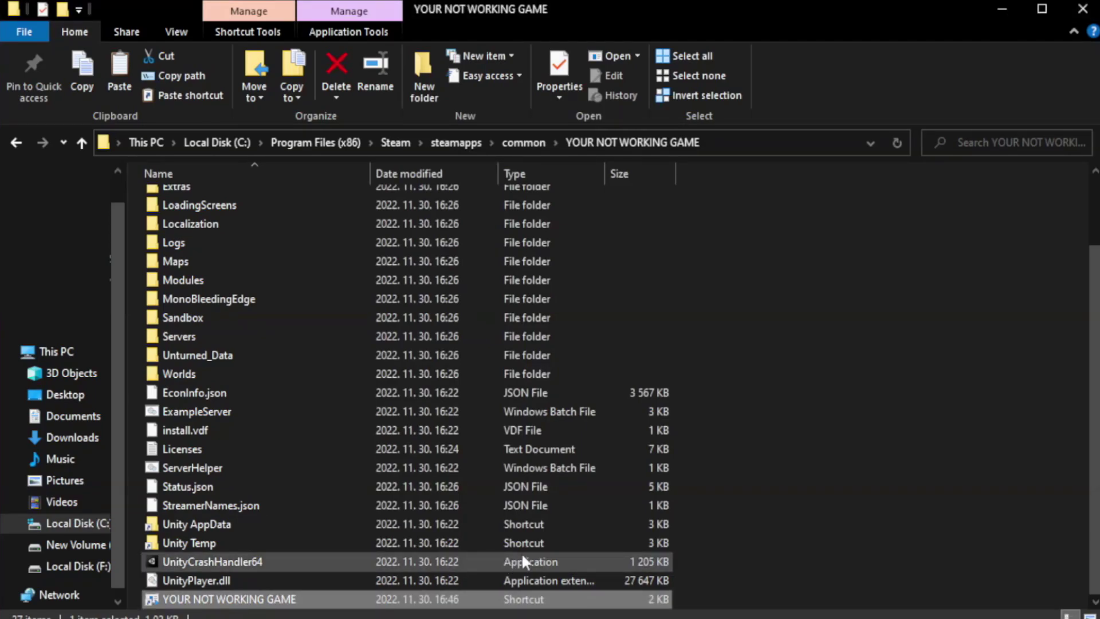
pyautogui.click(1082, 13)
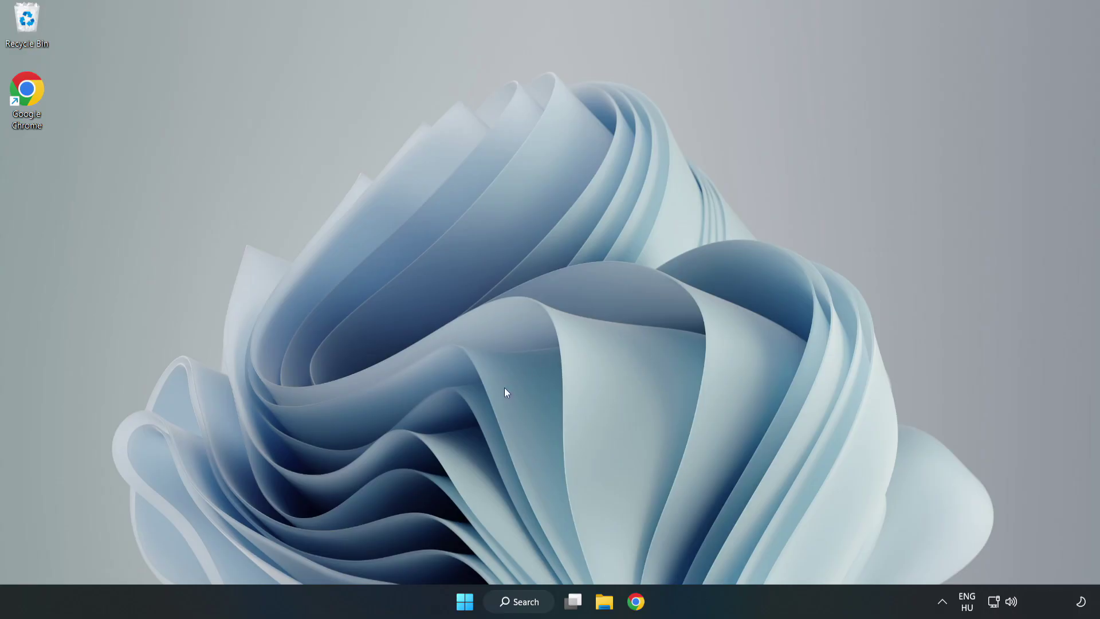
# - In Task Manager, disable Cortana, Microsoft Edge, Microsoft Teams and Phone Link from starting with Windows, and close Task Manager
pyautogui.rightClick(468, 608)
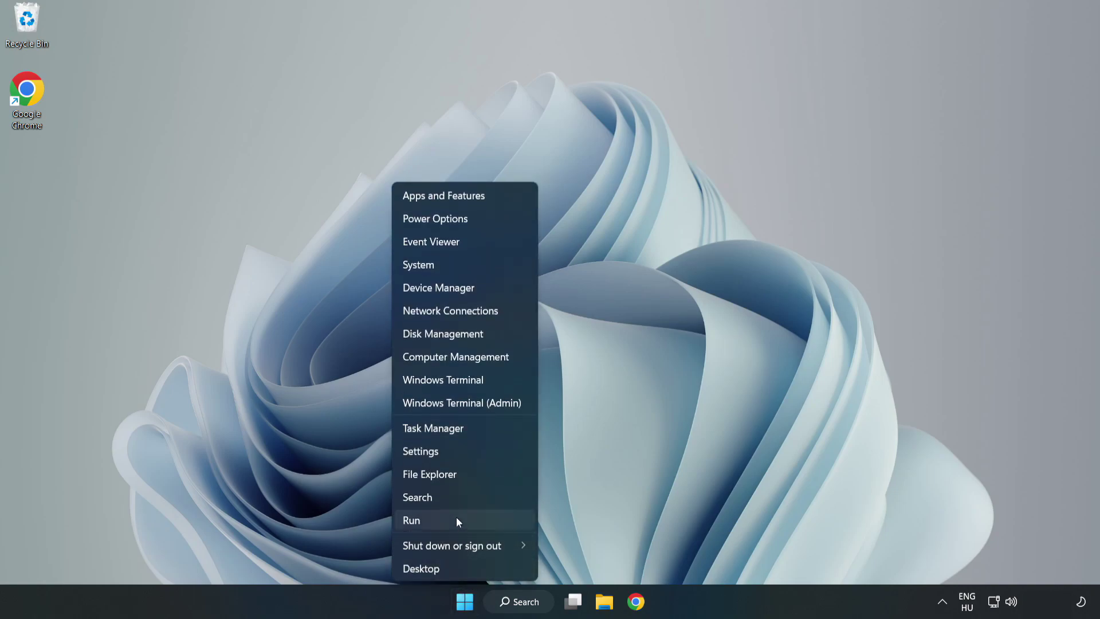
pyautogui.click(463, 429)
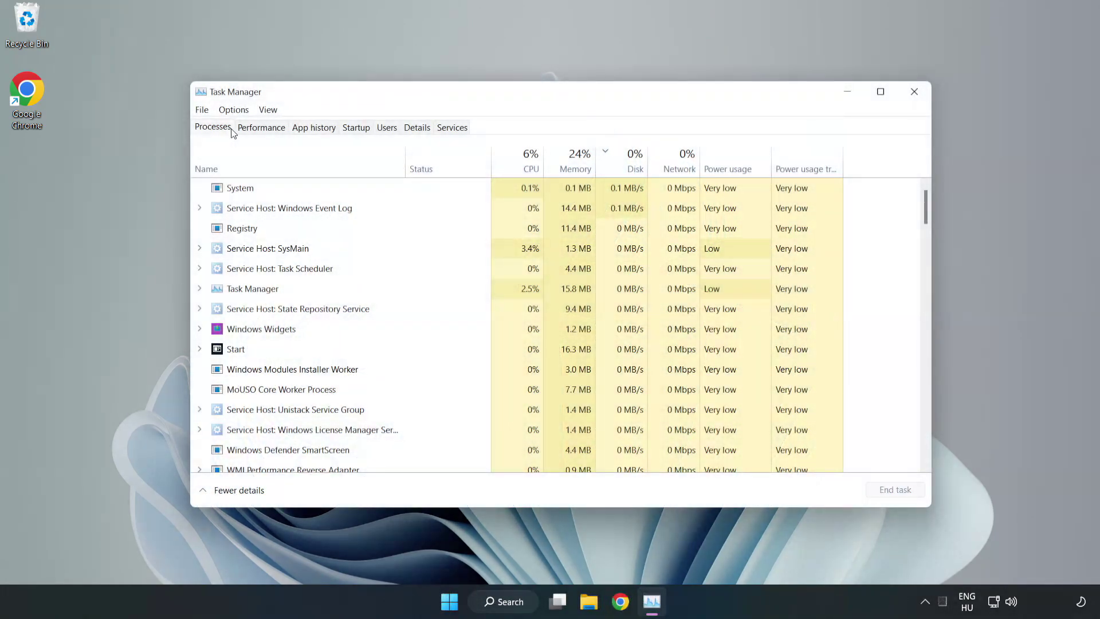
pyautogui.click(358, 131)
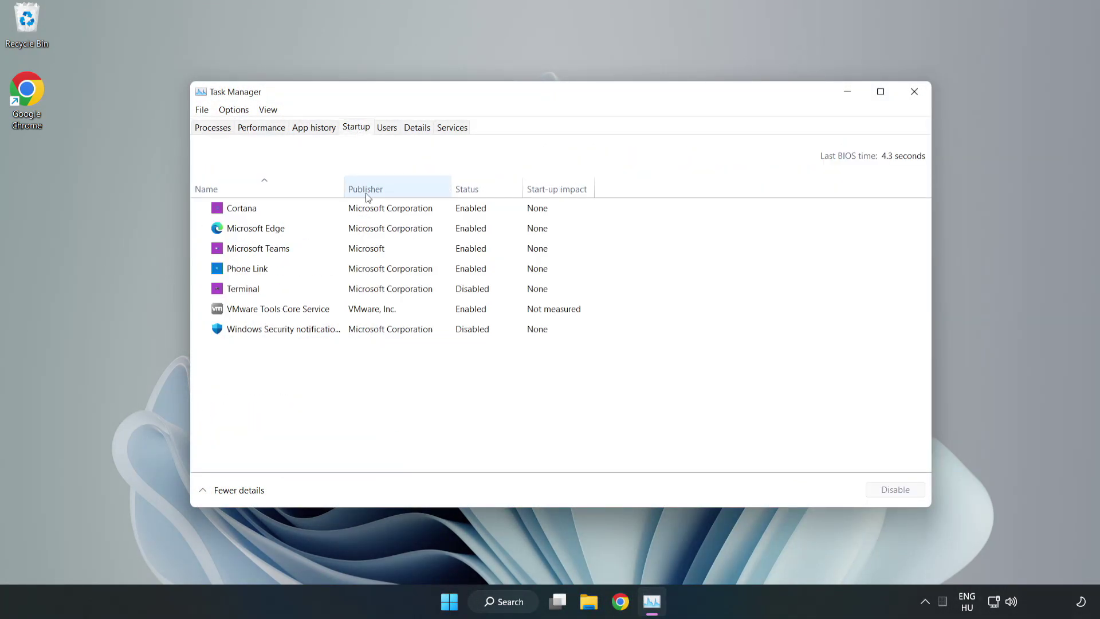
pyautogui.click(378, 210)
pyautogui.click(889, 494)
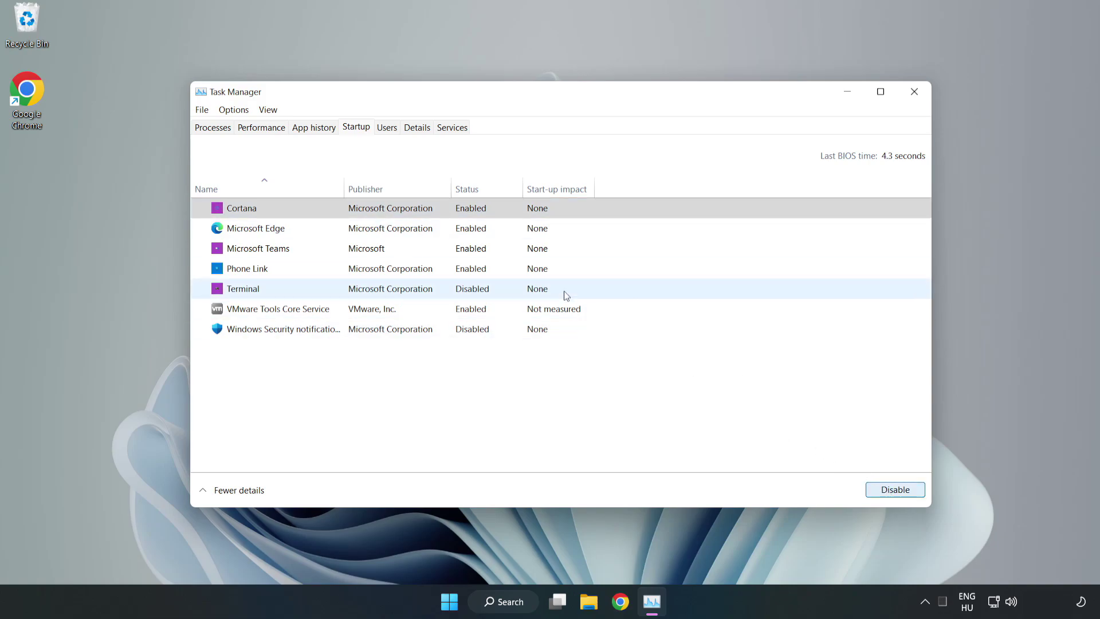
pyautogui.click(479, 230)
pyautogui.click(897, 495)
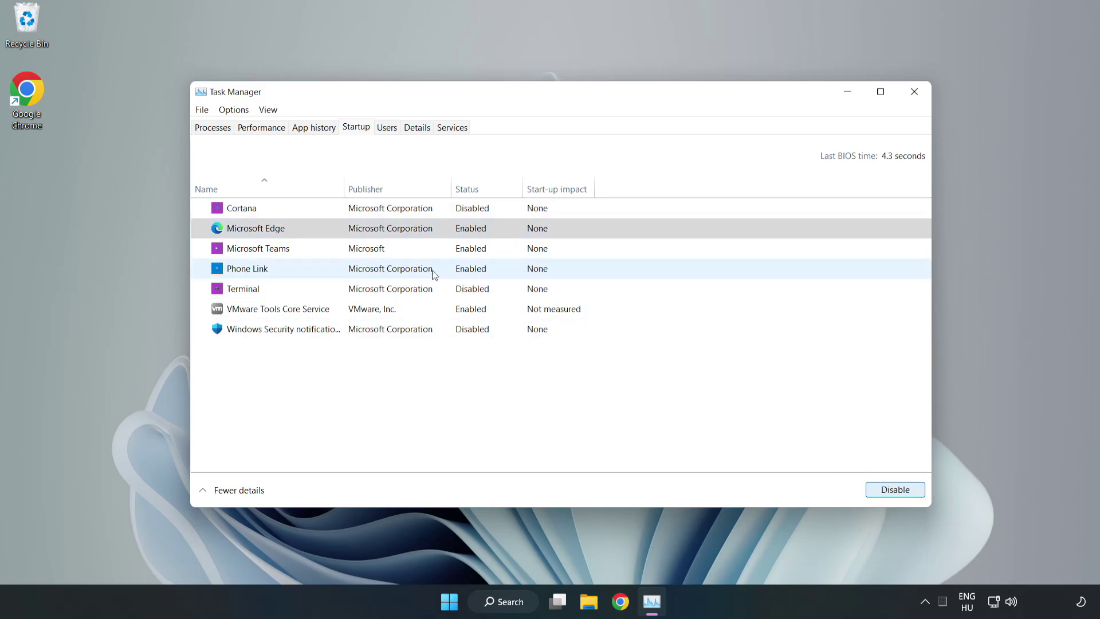
pyautogui.click(373, 248)
pyautogui.click(893, 493)
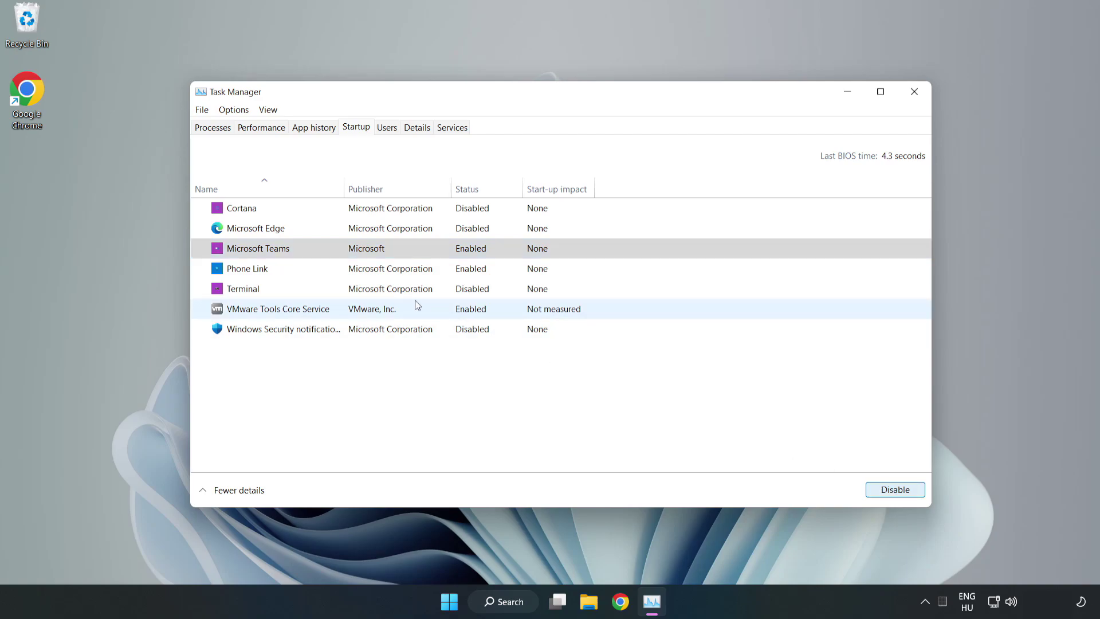
pyautogui.click(369, 272)
pyautogui.click(897, 490)
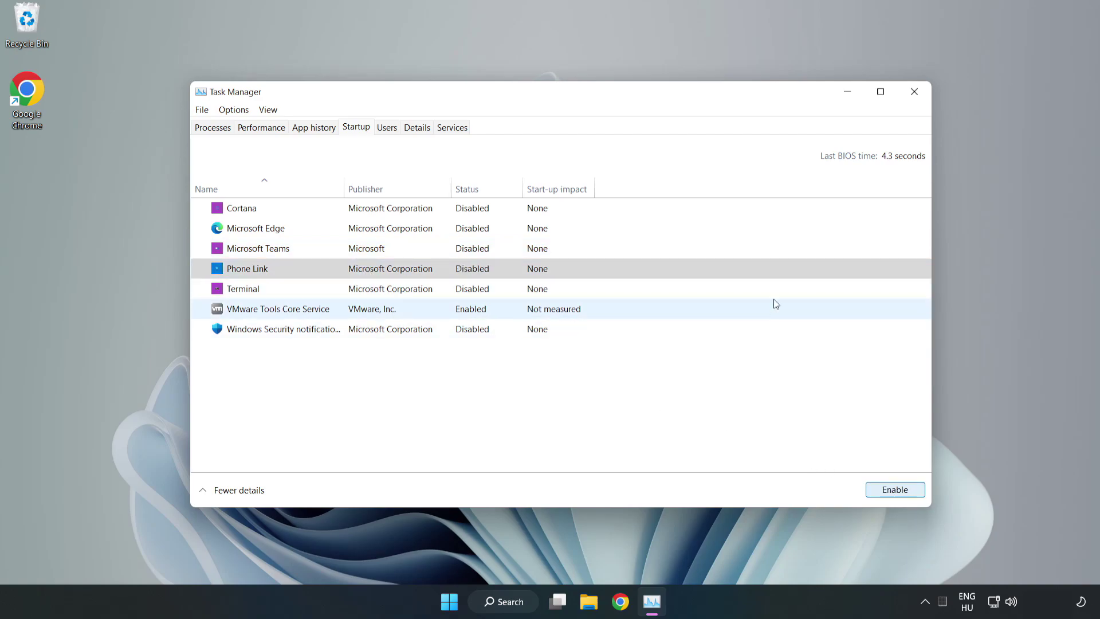
pyautogui.click(916, 95)
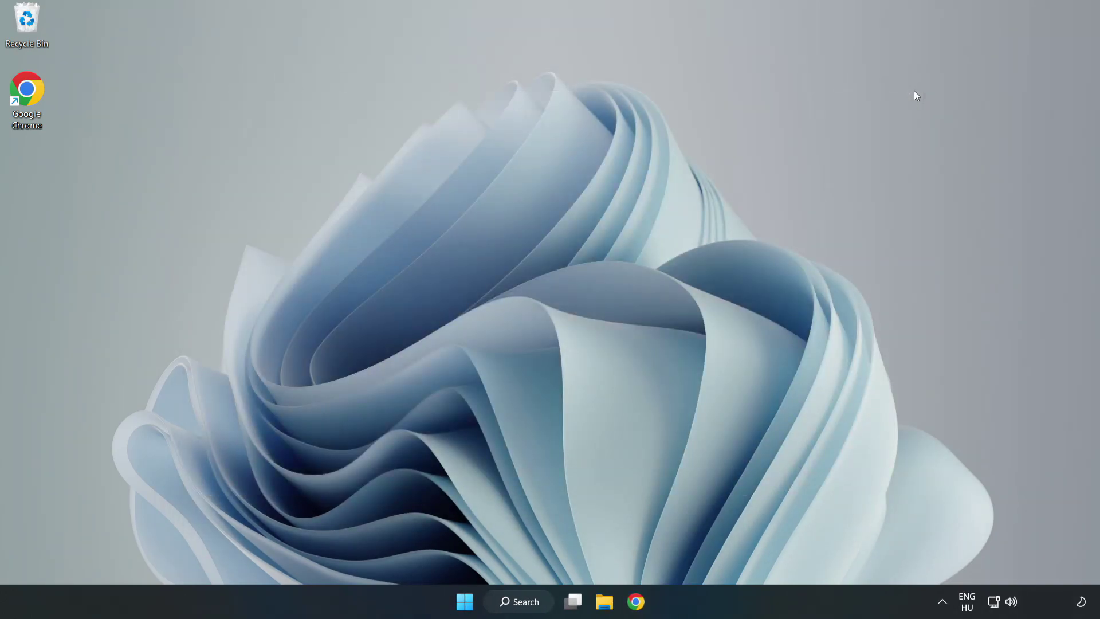
# - Search for "security", launch Windows Security, and open the exclusions page of the virus and threat protection settings
pyautogui.click(522, 606)
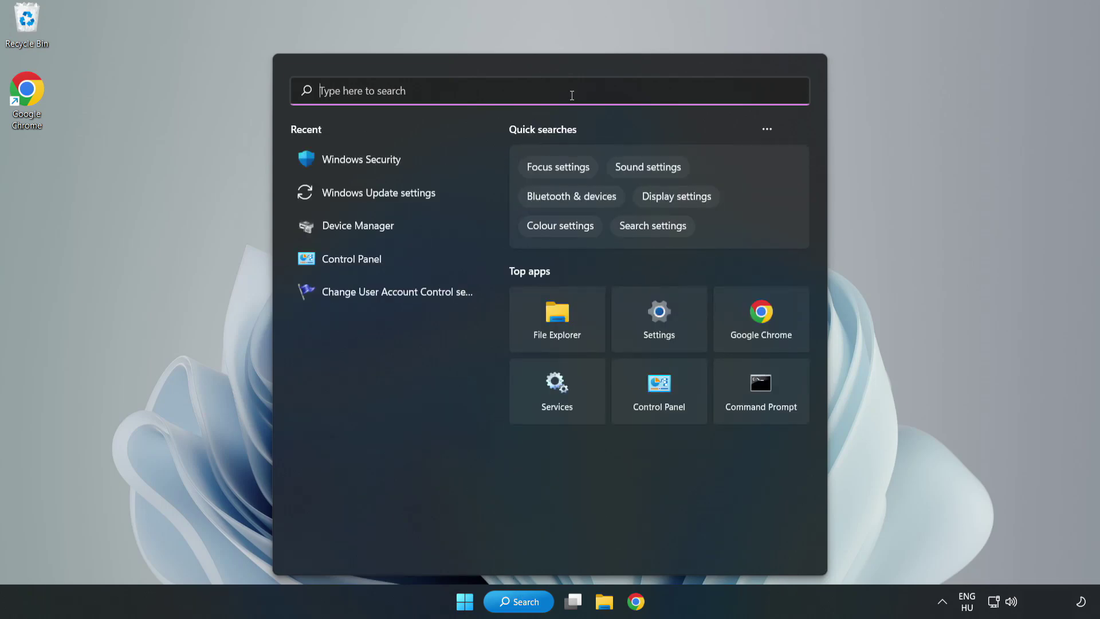
pyautogui.write('secu')
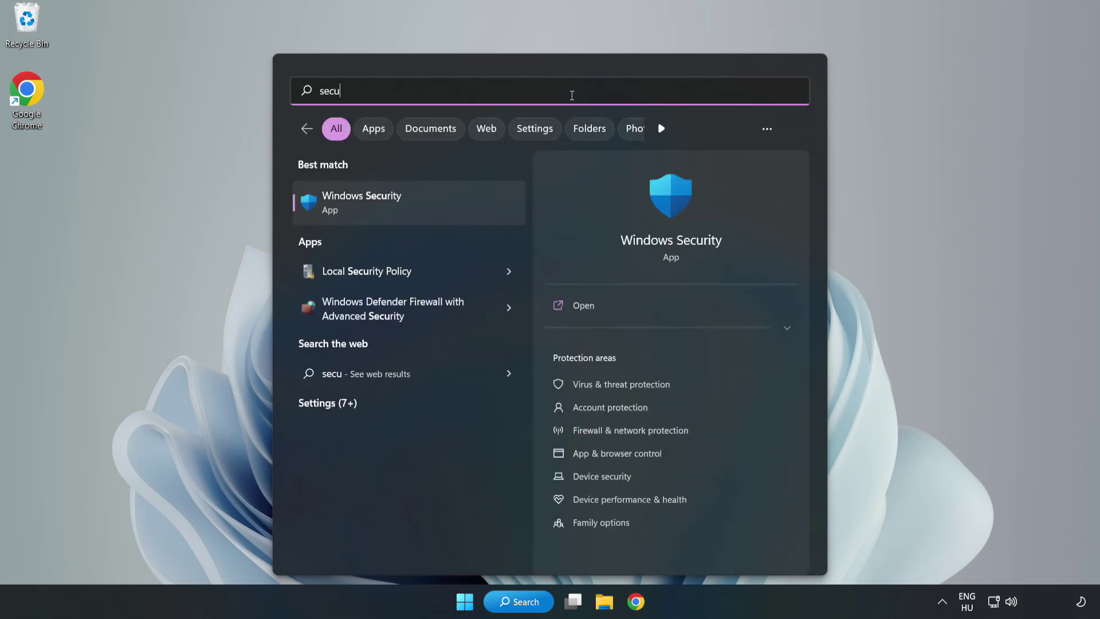
pyautogui.write('rity')
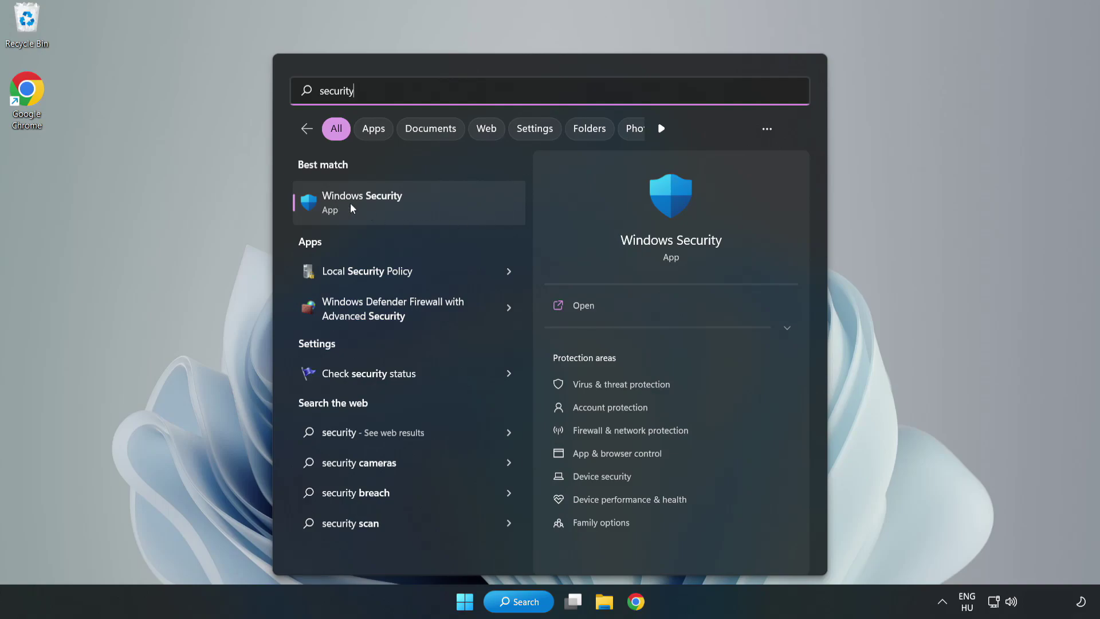
pyautogui.click(398, 209)
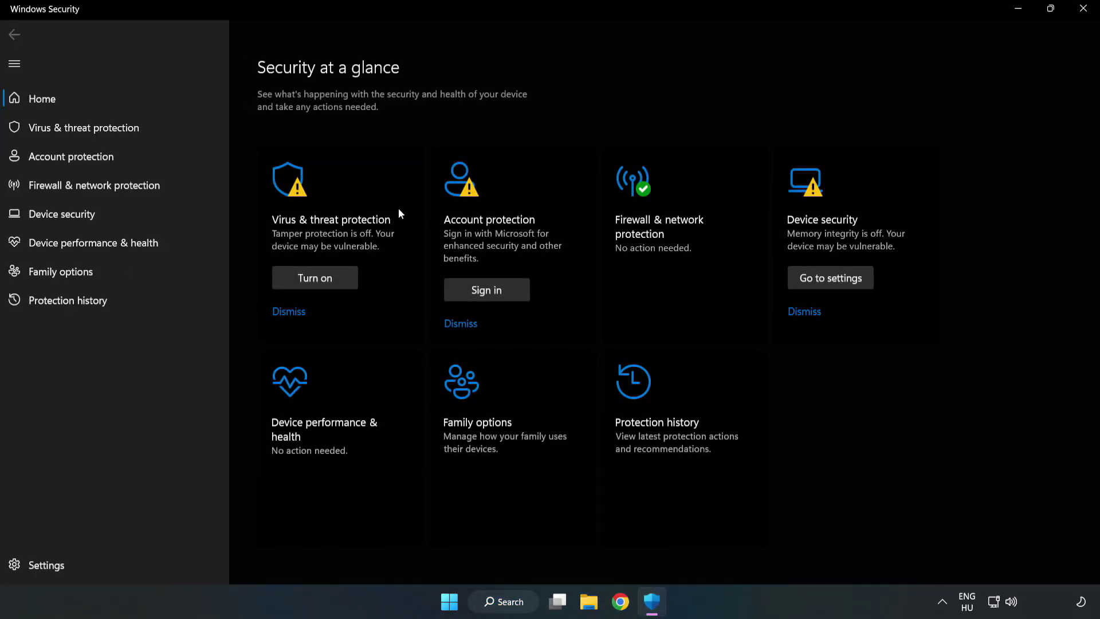
pyautogui.click(72, 133)
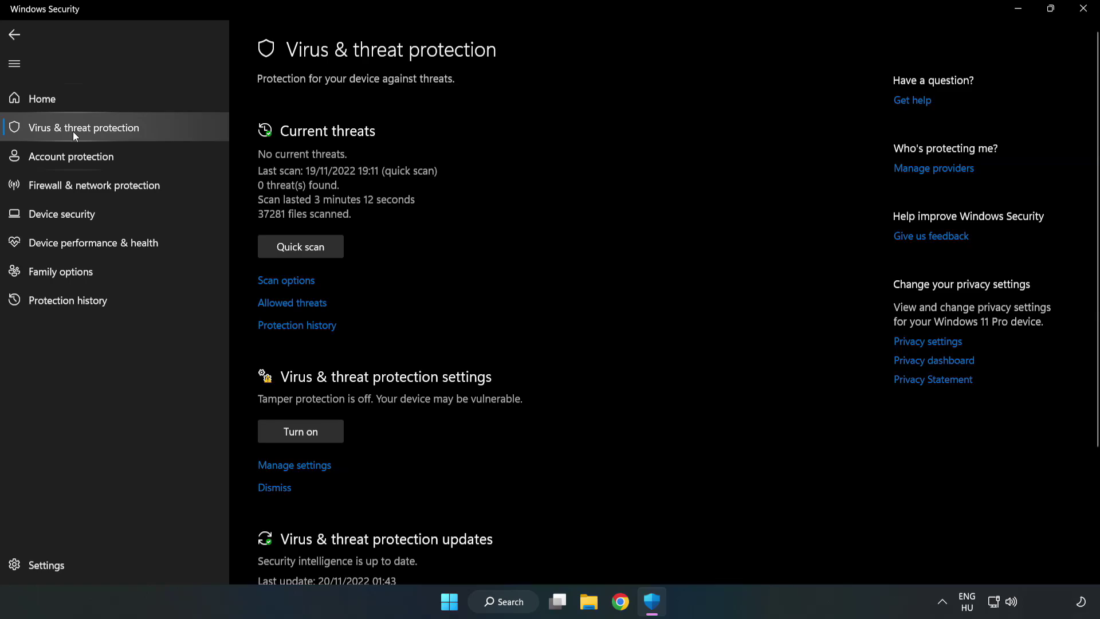
pyautogui.scroll(-3, 574, 222)
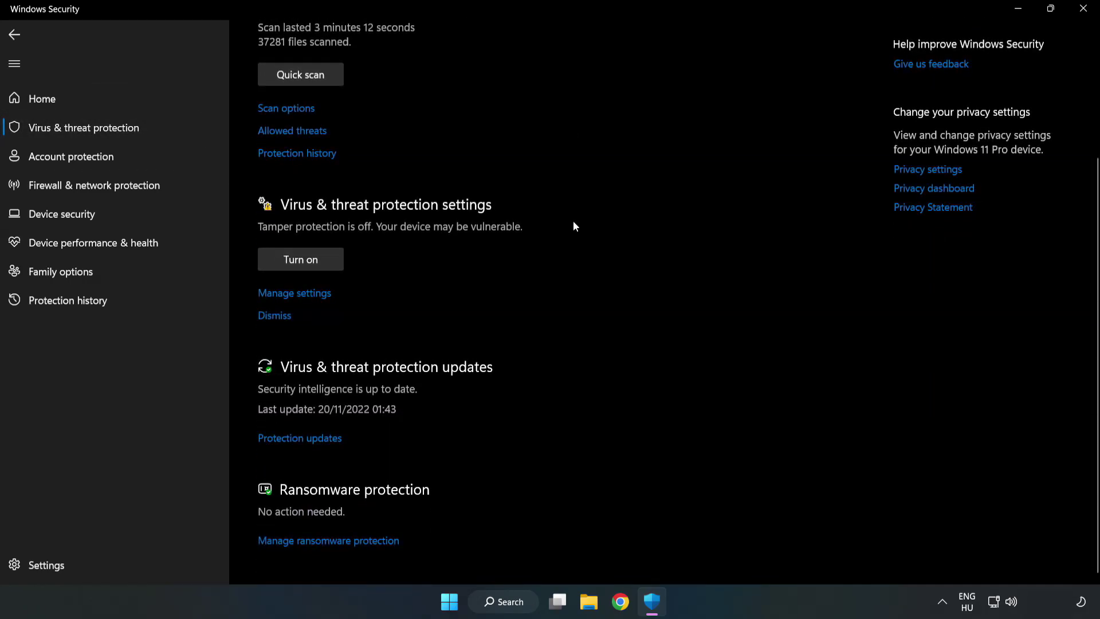
pyautogui.click(300, 294)
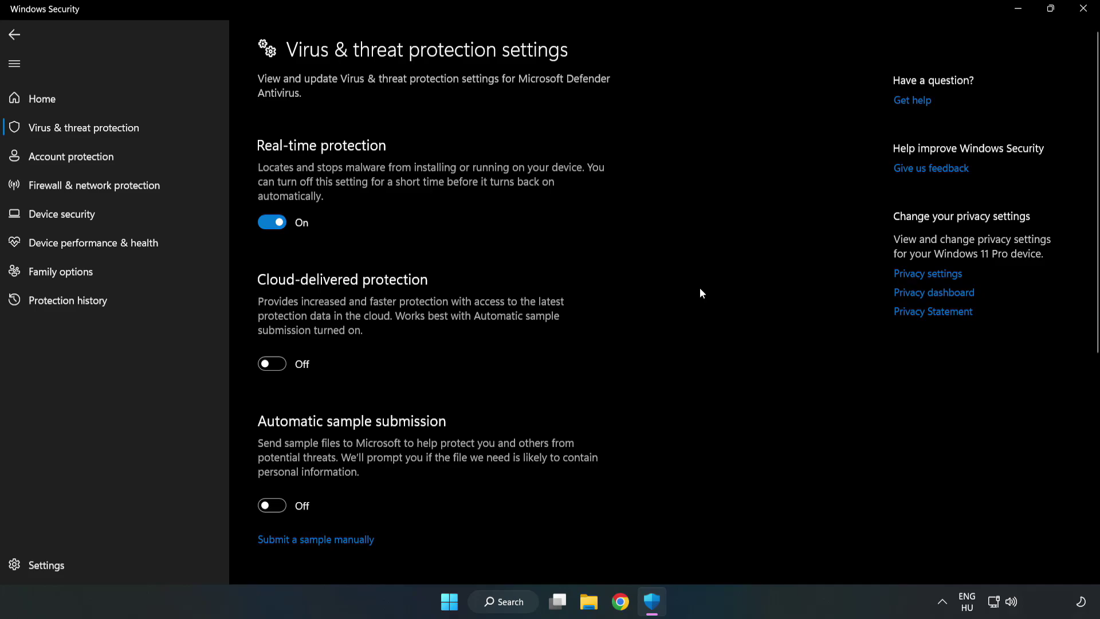
pyautogui.scroll(-6, 701, 293)
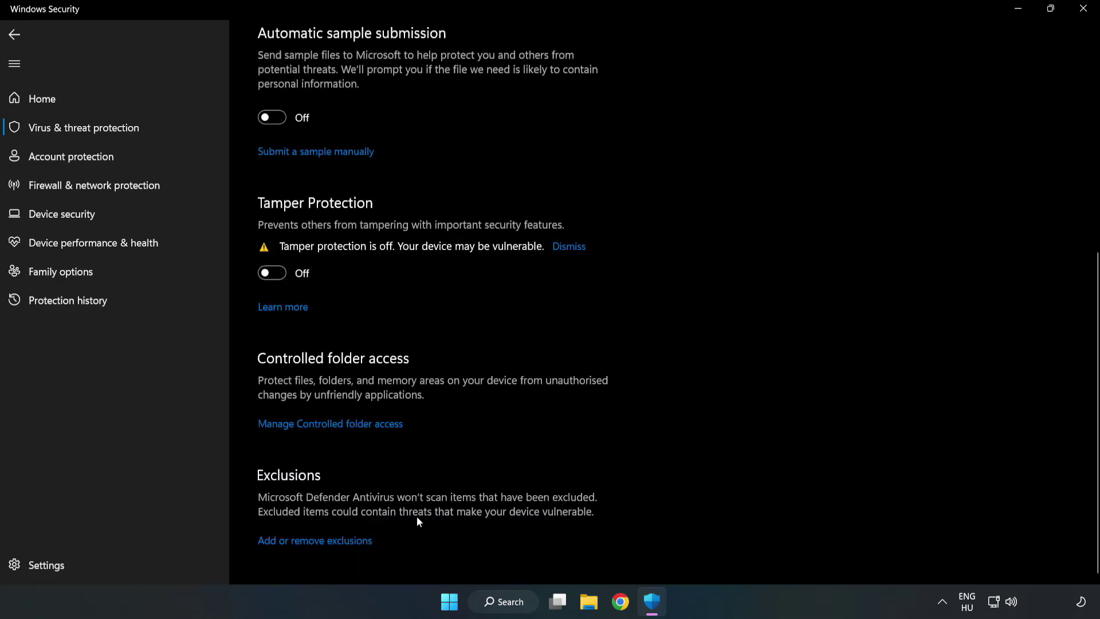
pyautogui.click(326, 543)
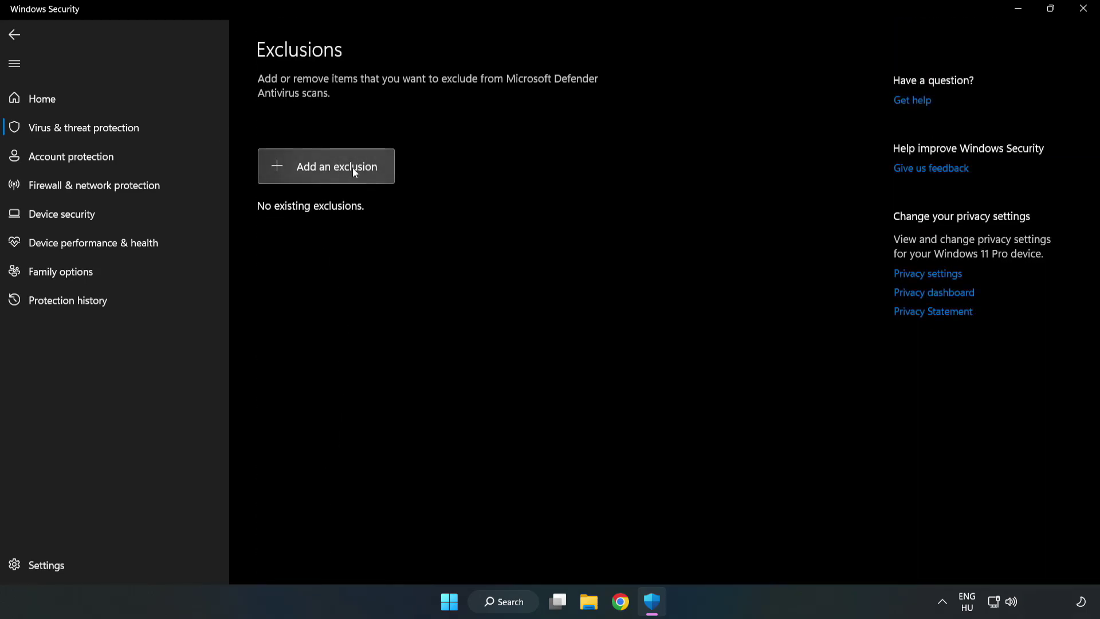
# - Add the NOT WORKING APP shortcut from C:\Program Files (x86)\NOT WORKING APP as a file exclusion and close Windows Security
pyautogui.click(337, 173)
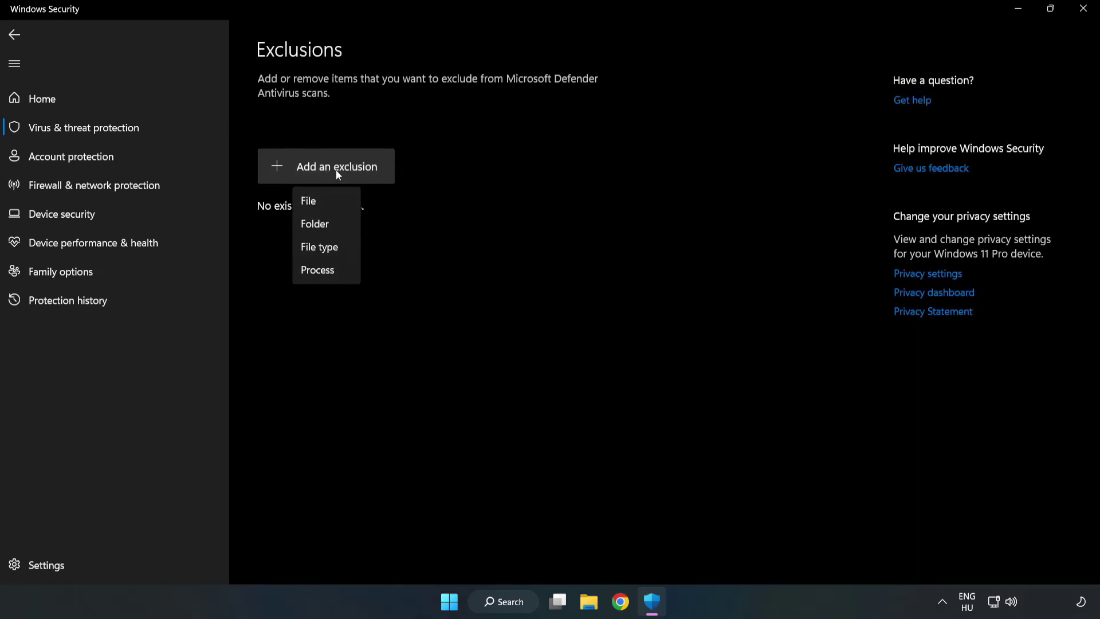
pyautogui.click(312, 202)
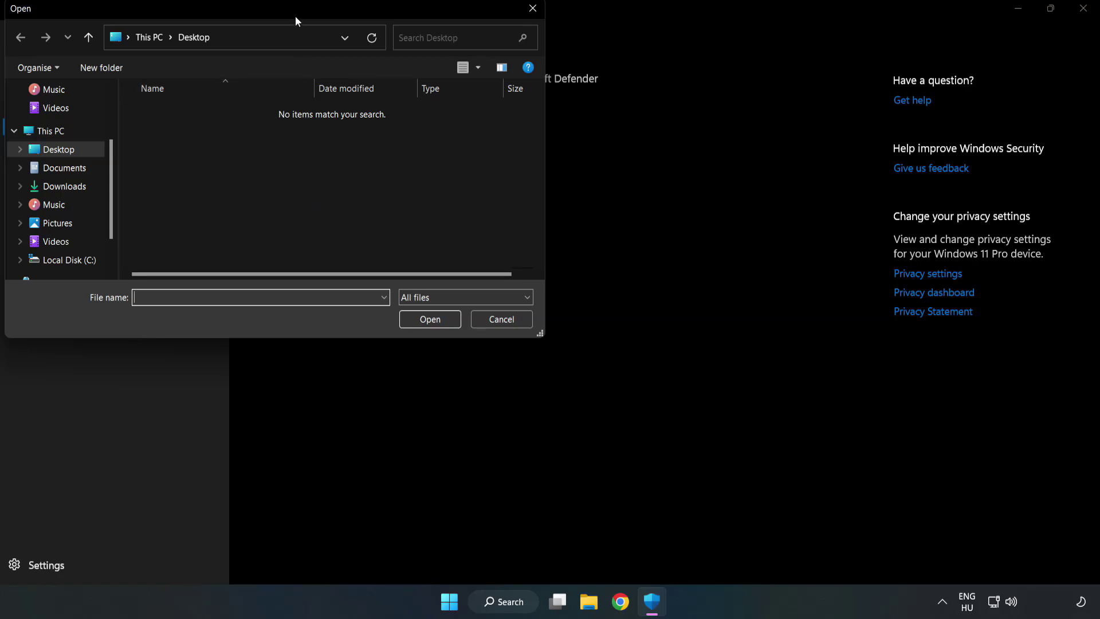
pyautogui.moveTo(295, 16); pyautogui.dragTo(507, 126)
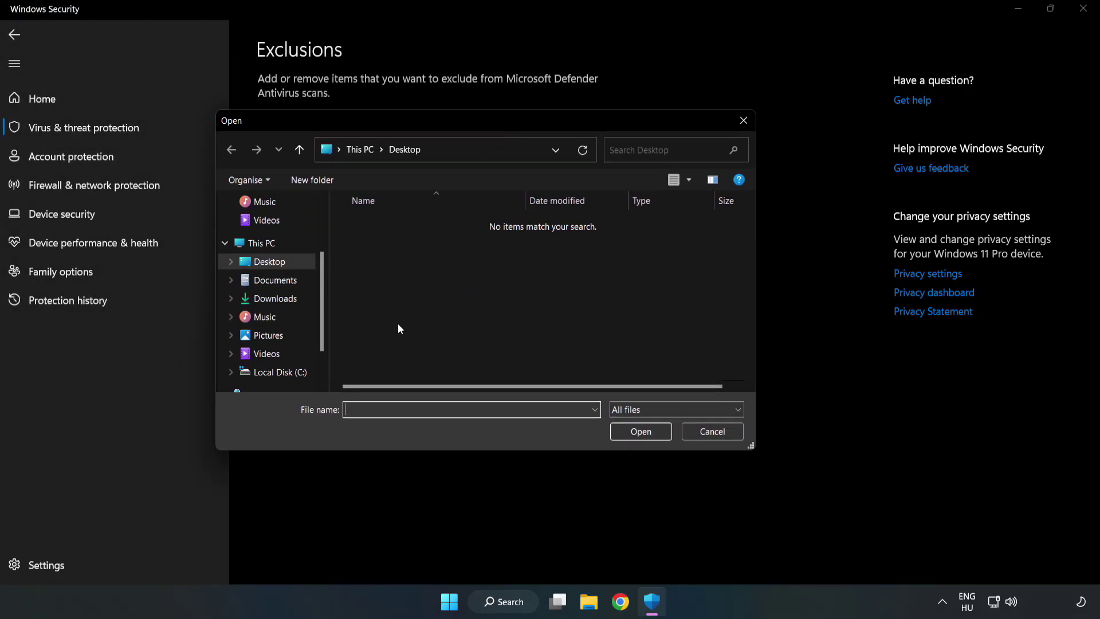
pyautogui.click(283, 373)
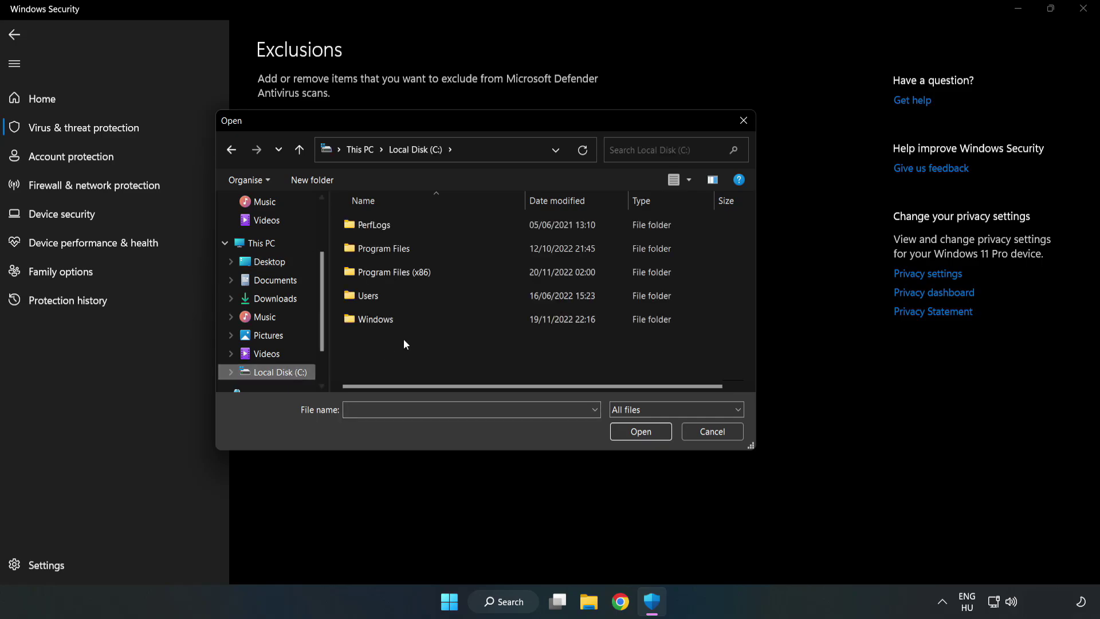
pyautogui.doubleClick(432, 273)
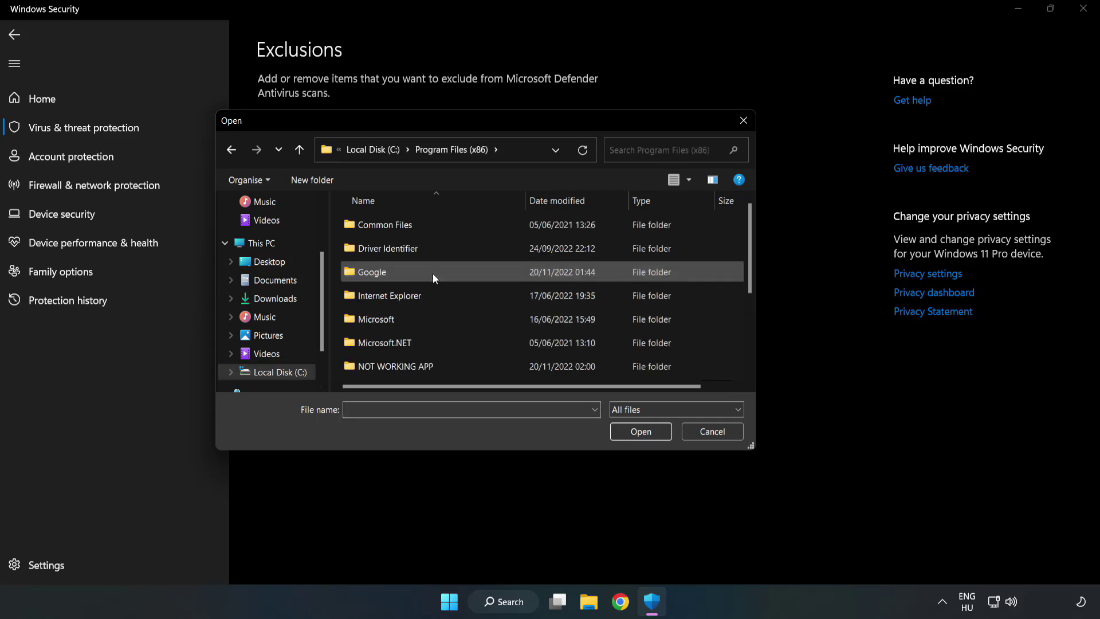
pyautogui.doubleClick(432, 365)
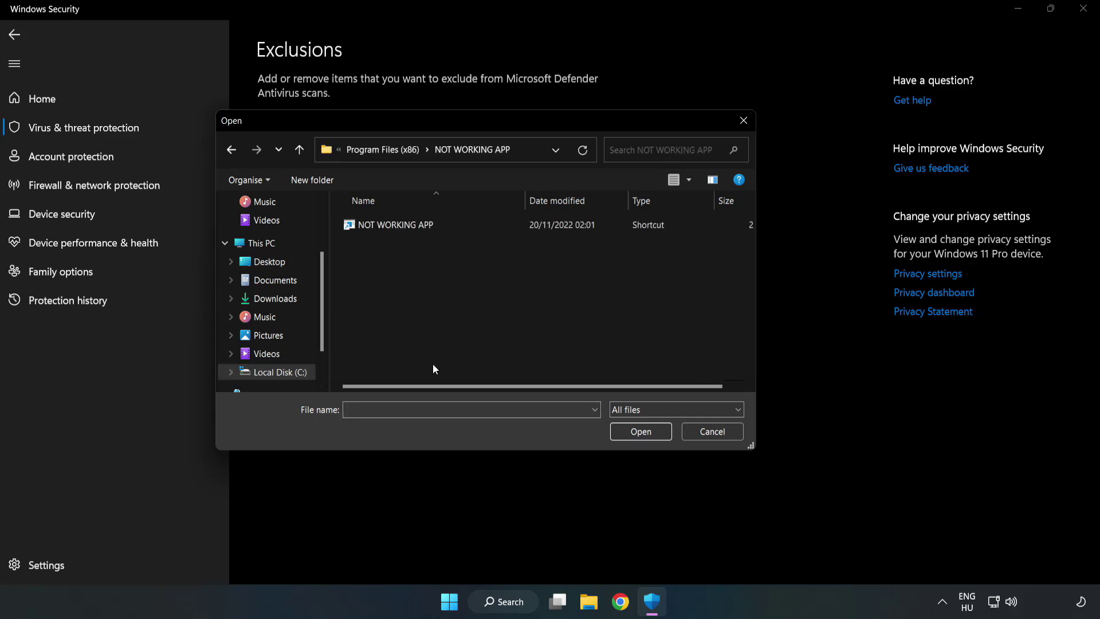
pyautogui.click(388, 226)
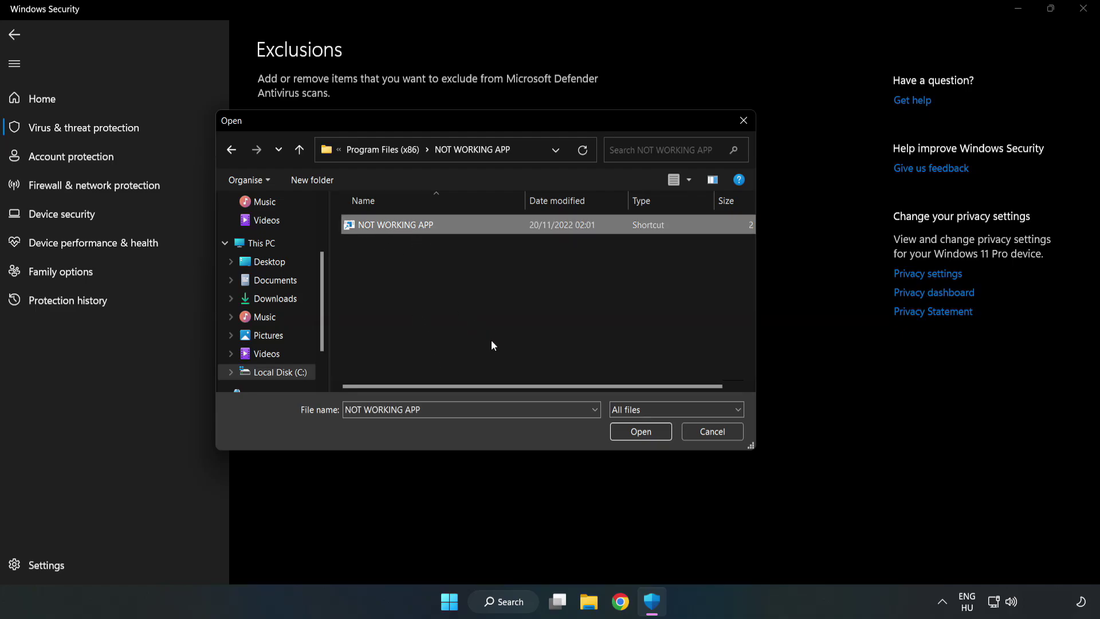
pyautogui.click(640, 434)
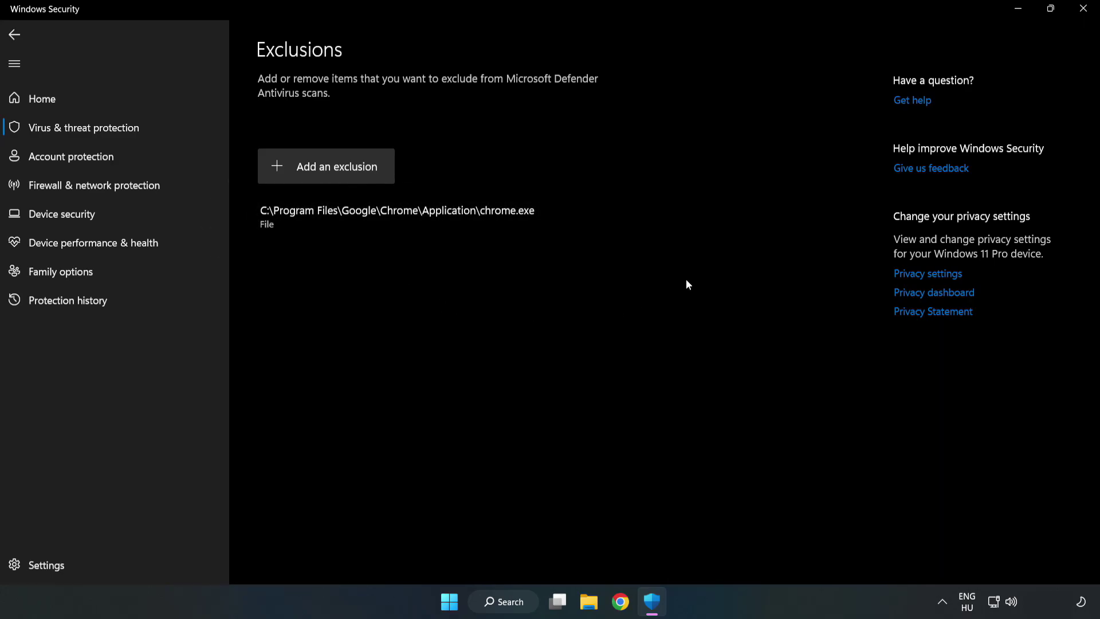
pyautogui.click(1083, 14)
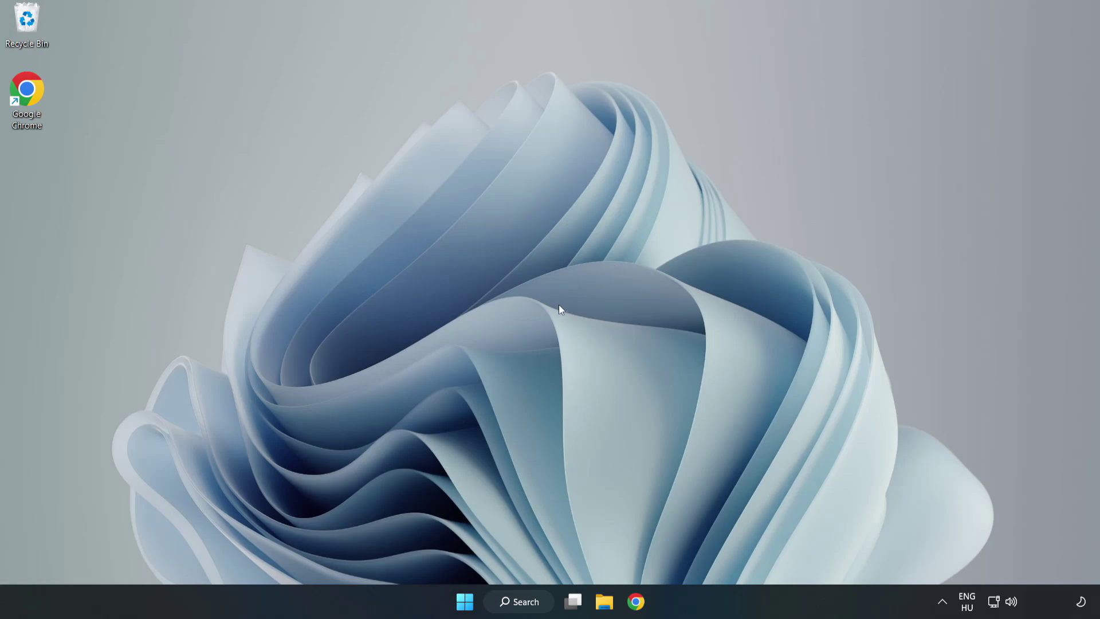
# - Bring up the computer's power options for sleep, shutdown and restart
pyautogui.click(465, 602)
pyautogui.click(728, 552)
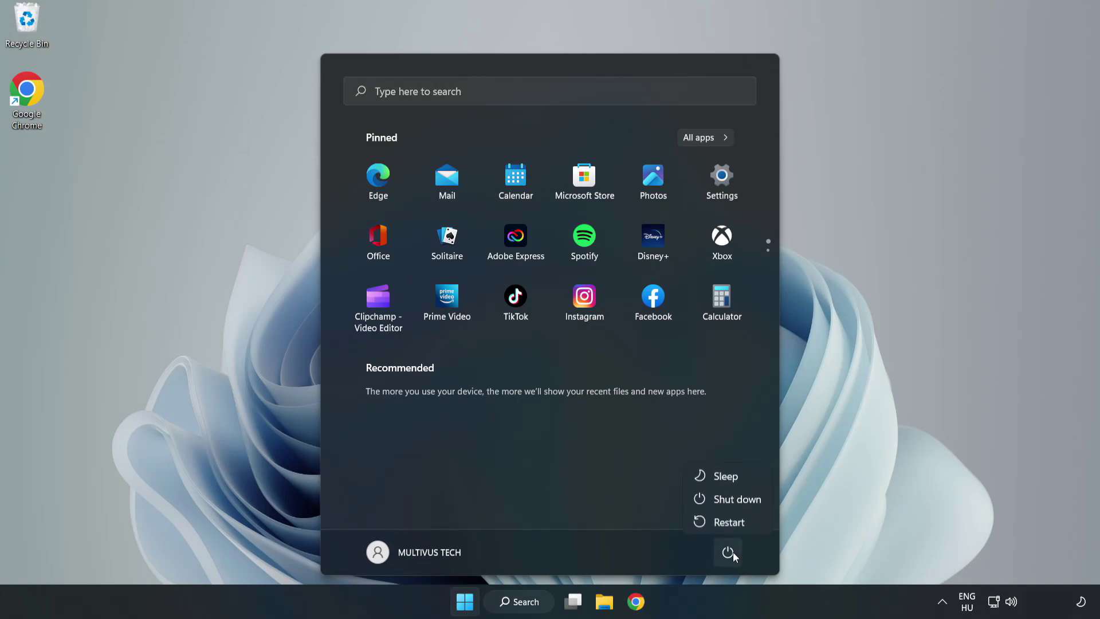